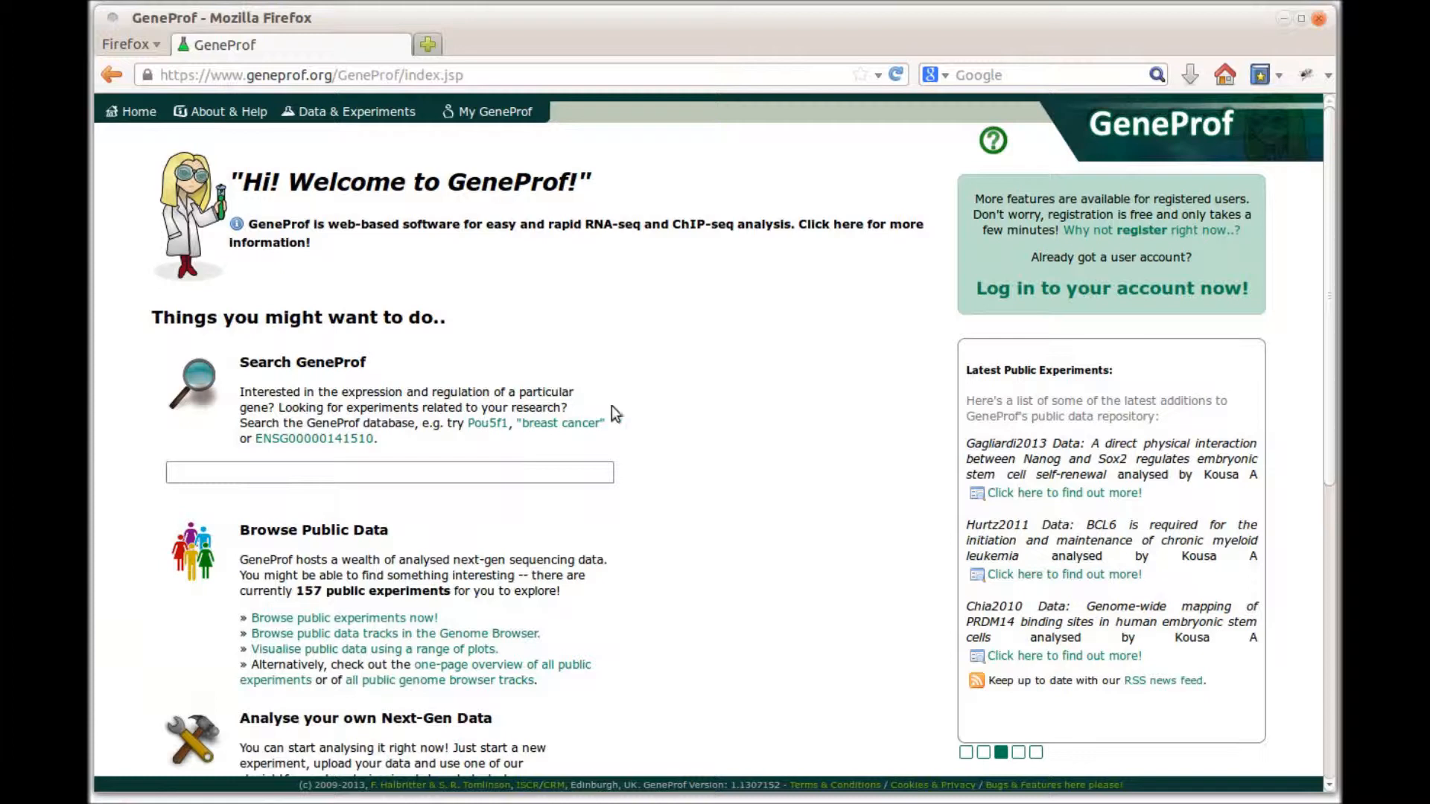
Step: Open the dedicated search page and search genes and experiments of all organisms for myc
click(457, 477)
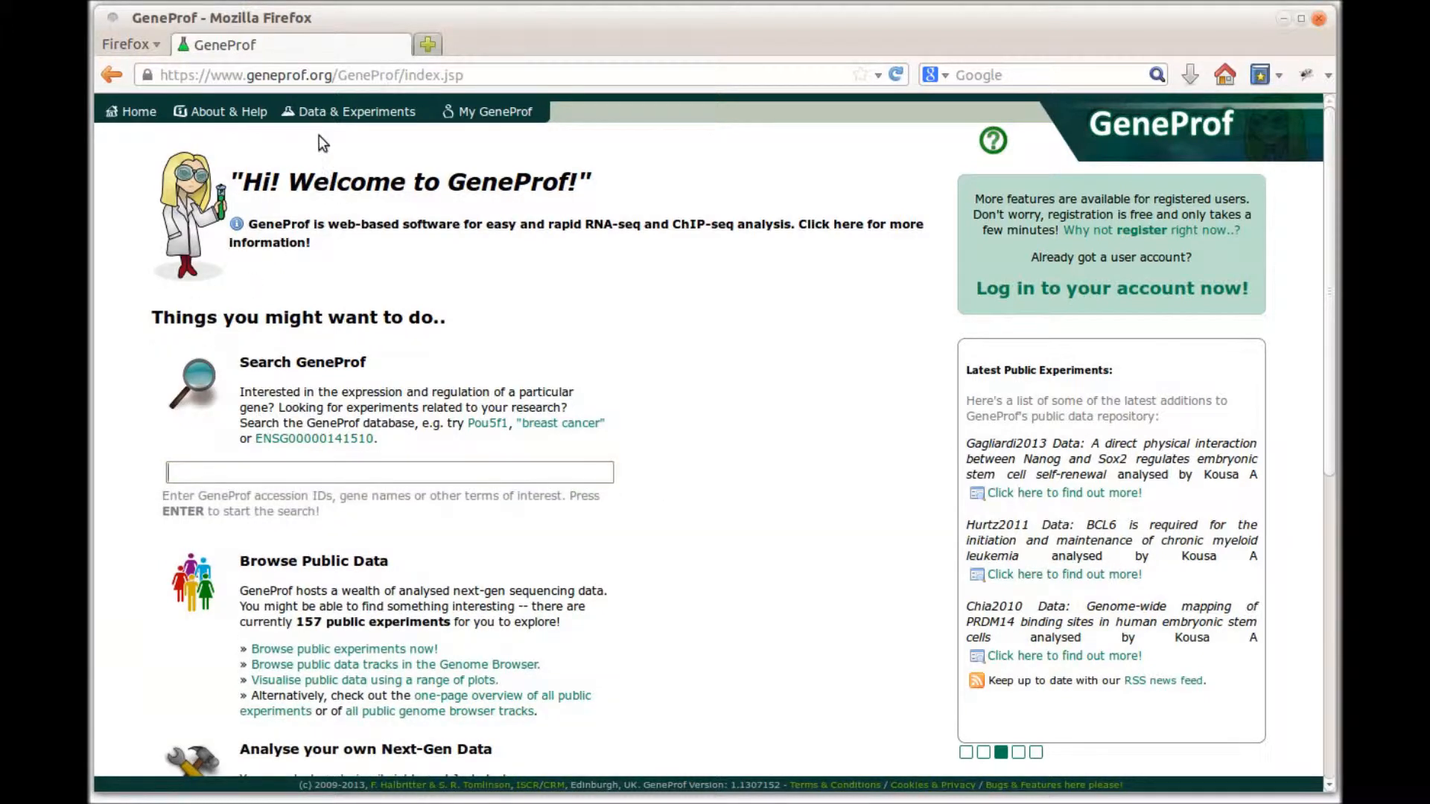
mouse_move(350, 112)
click(300, 187)
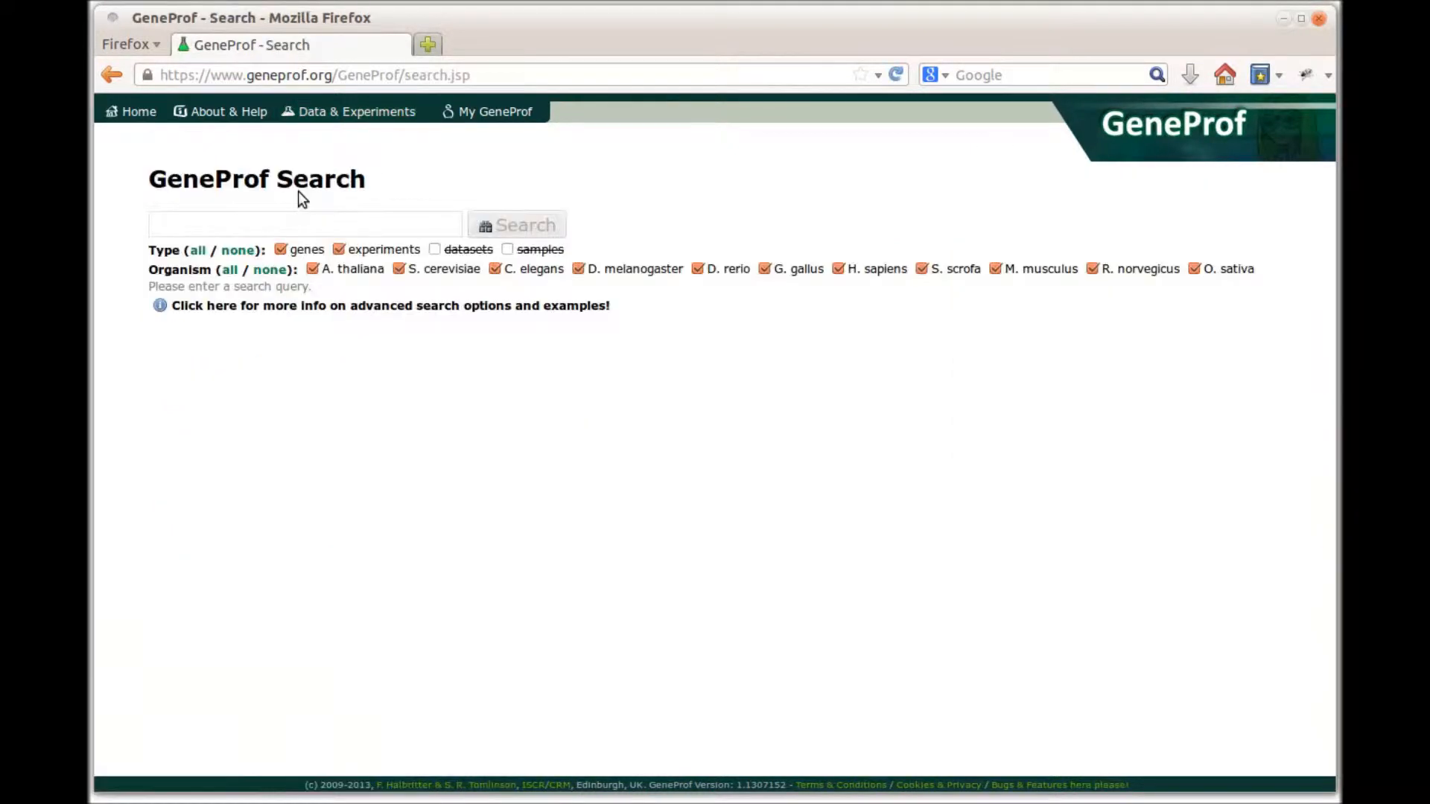
click(221, 224)
text(myc)
click(268, 254)
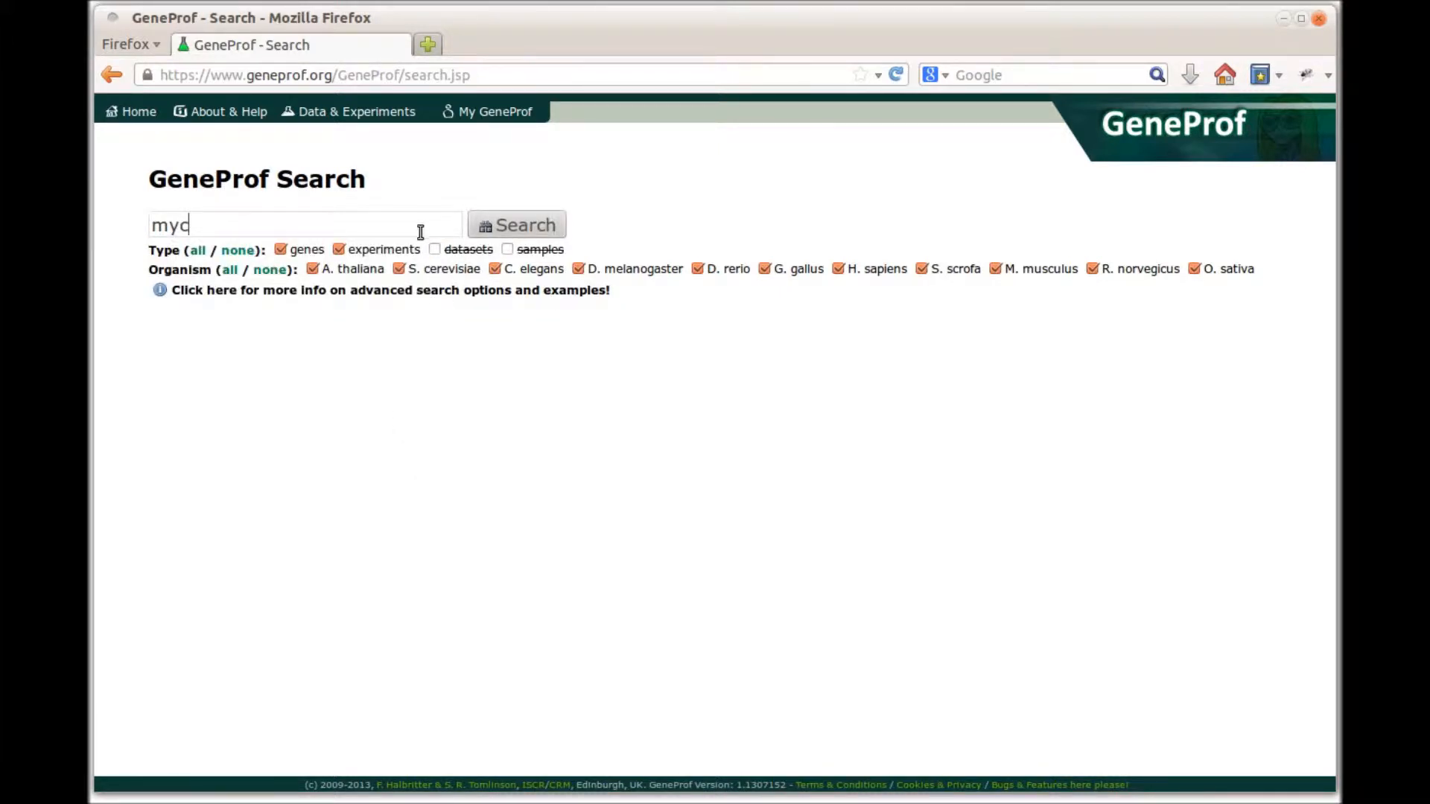
click(482, 216)
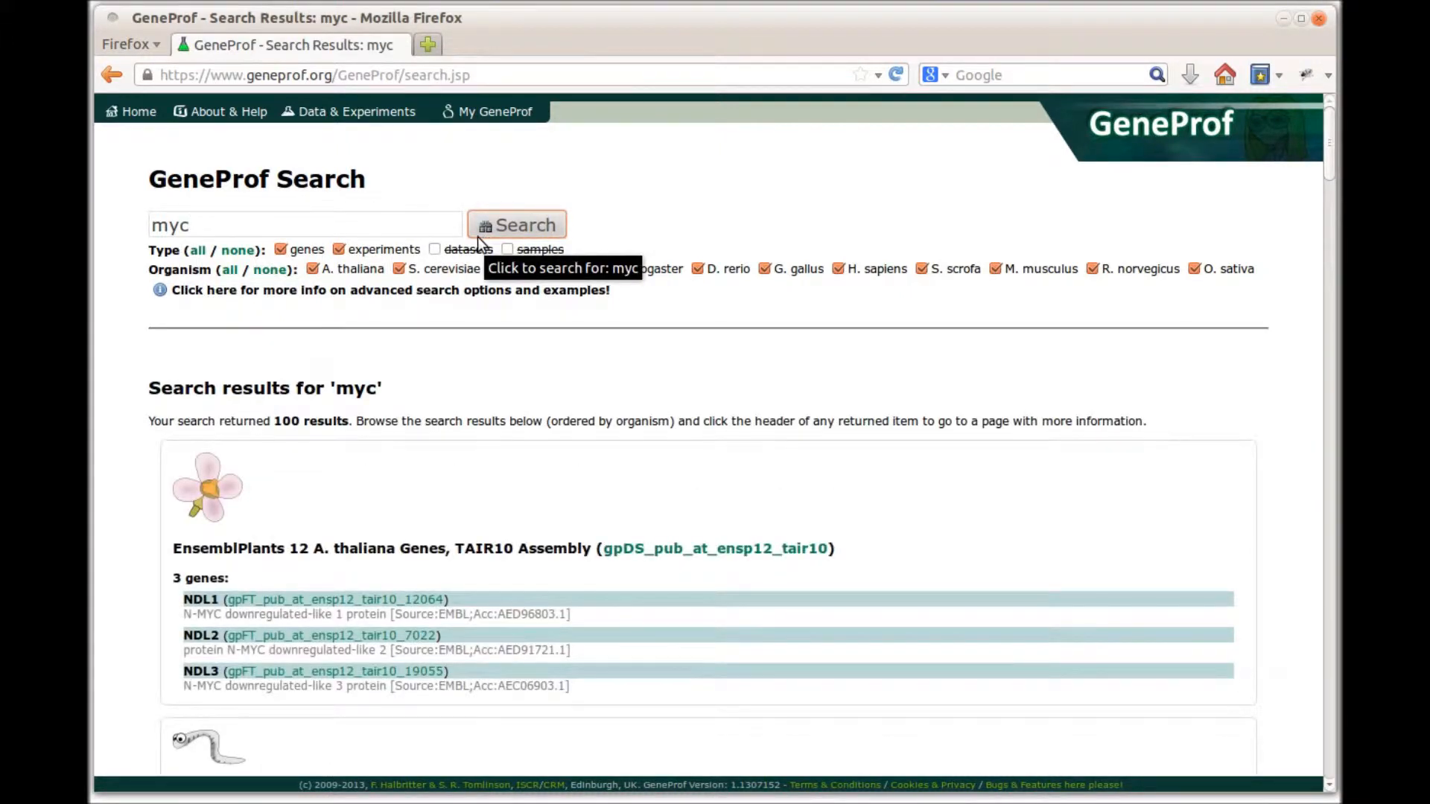
Step: Restrict the organism filter to H. sapiens only and rerun the myc search
scroll(472, 432, down, 3)
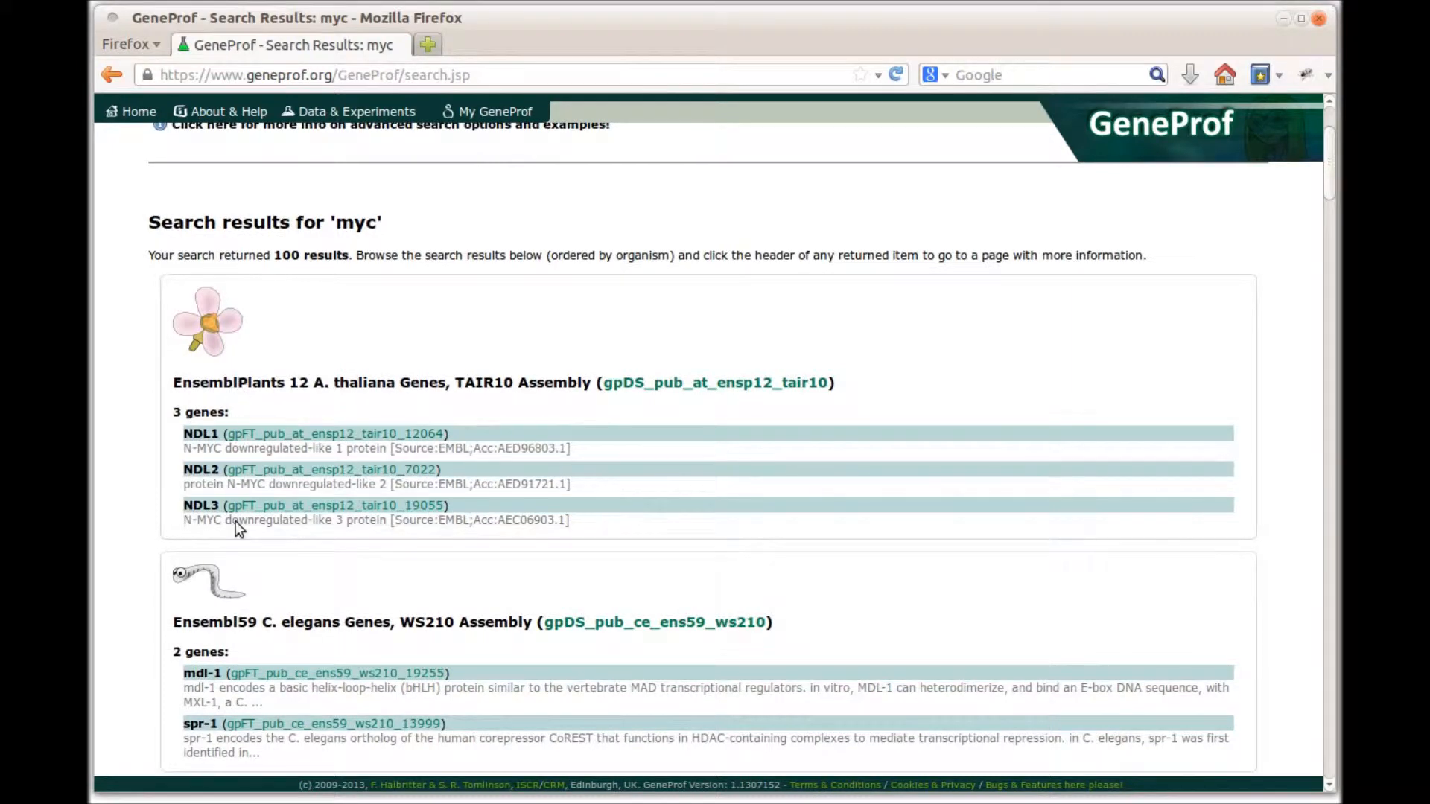
scroll(238, 555, down, 6)
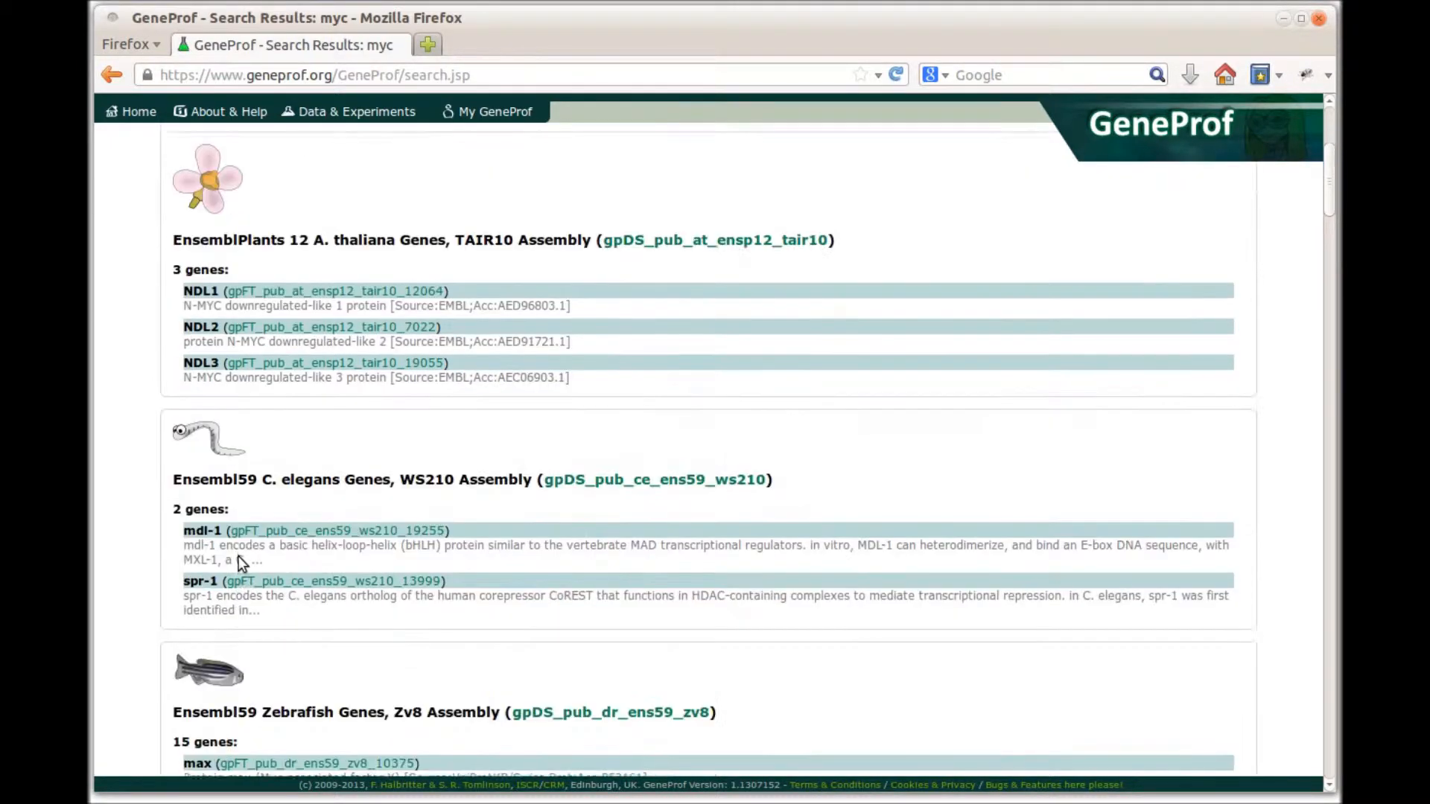
scroll(246, 525, up, 9)
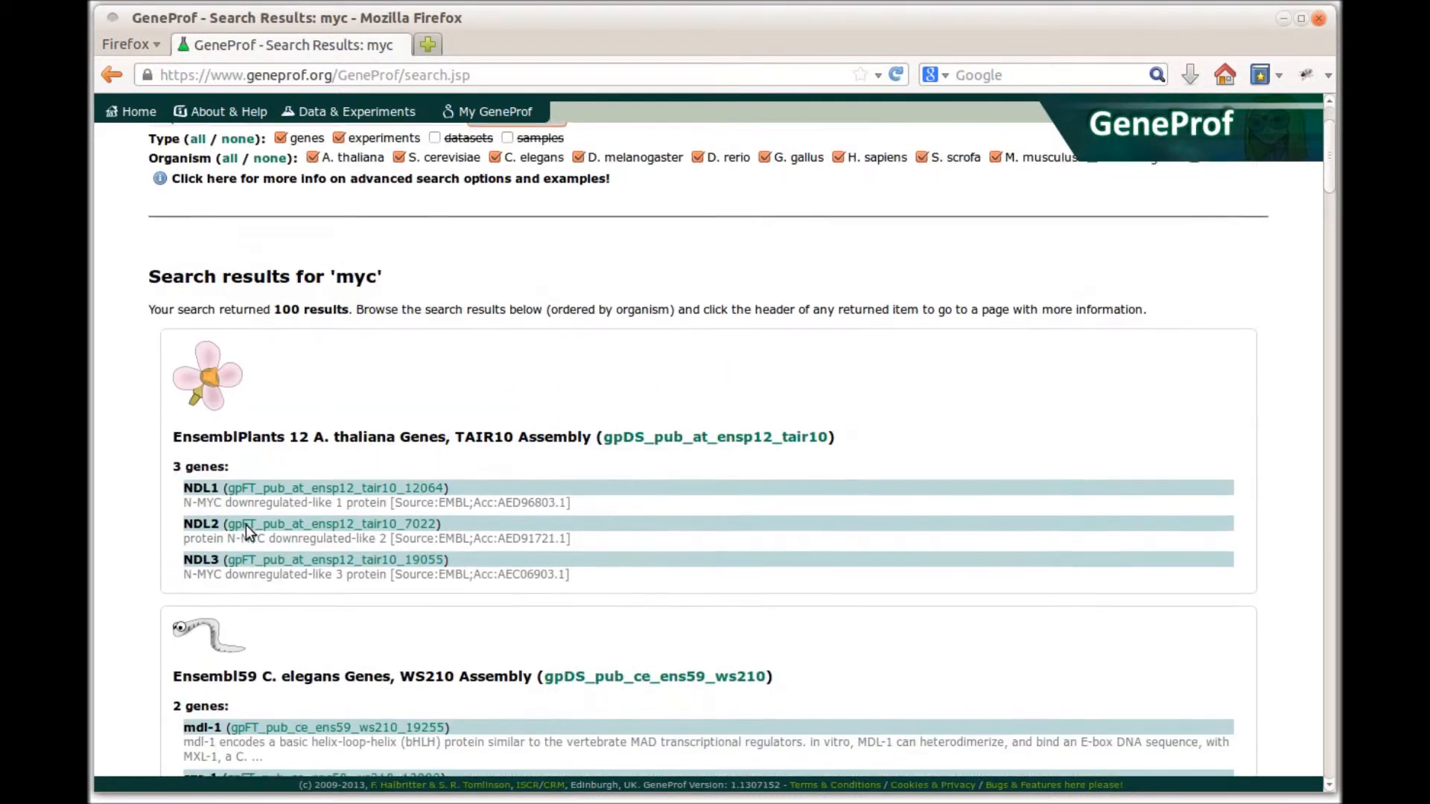
click(270, 269)
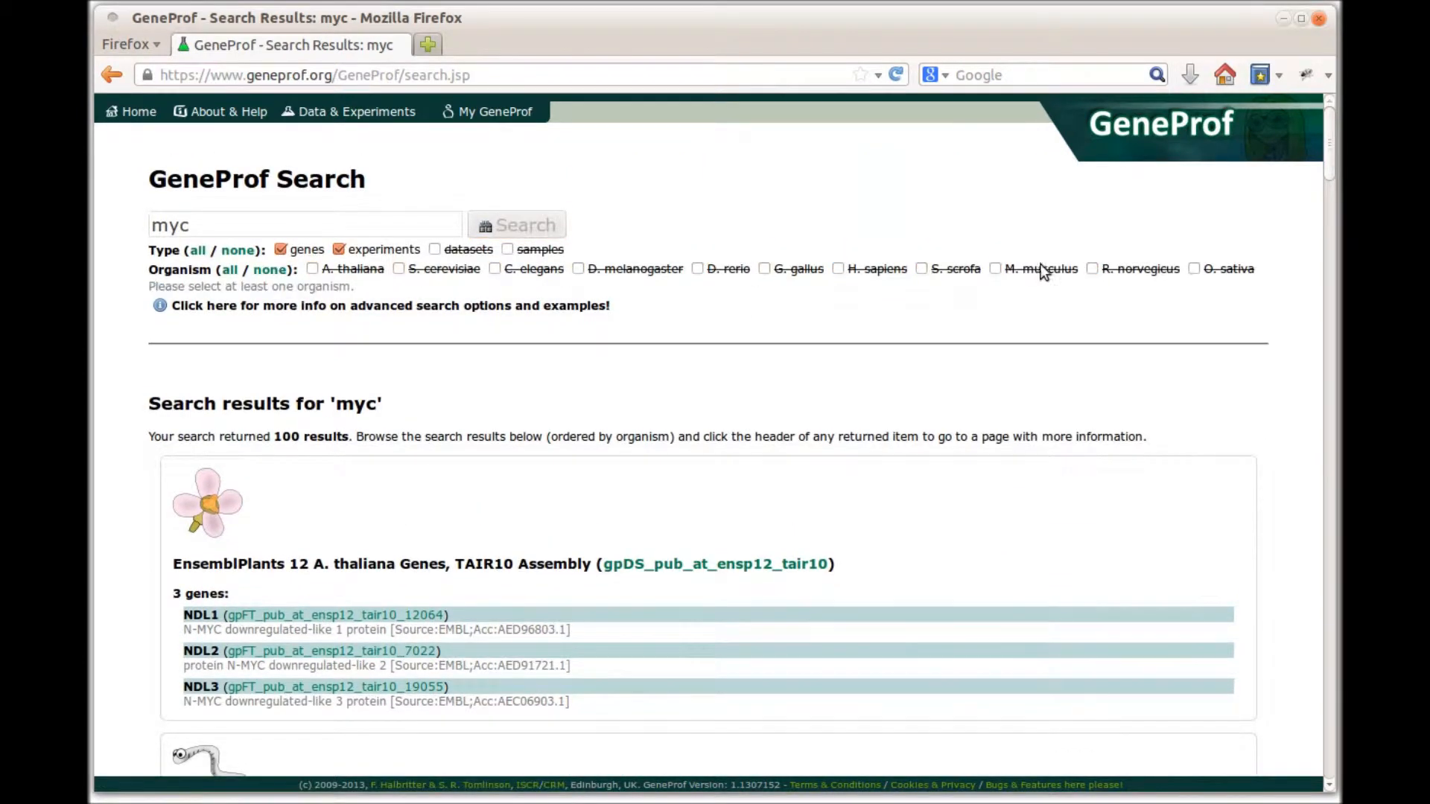
click(858, 270)
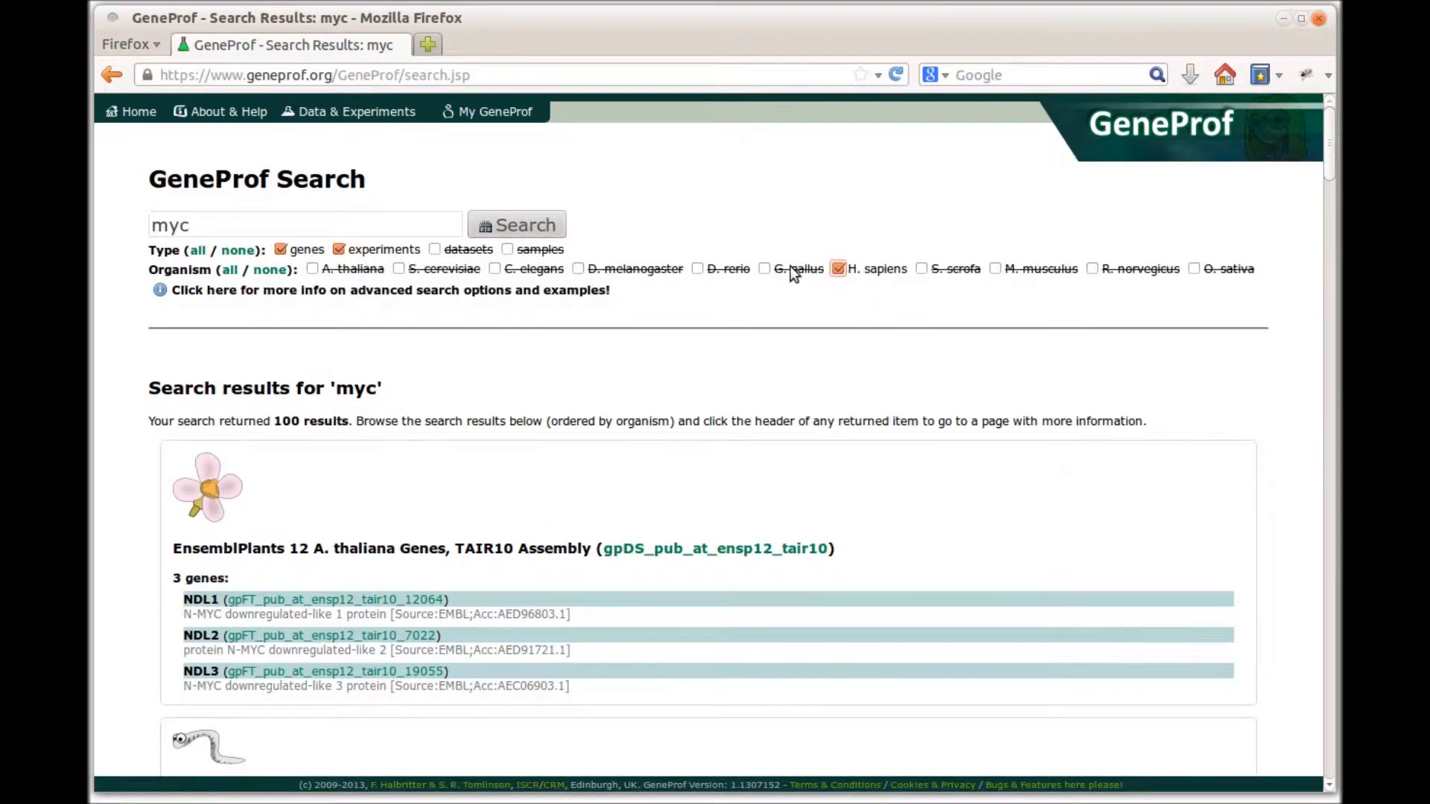
click(543, 230)
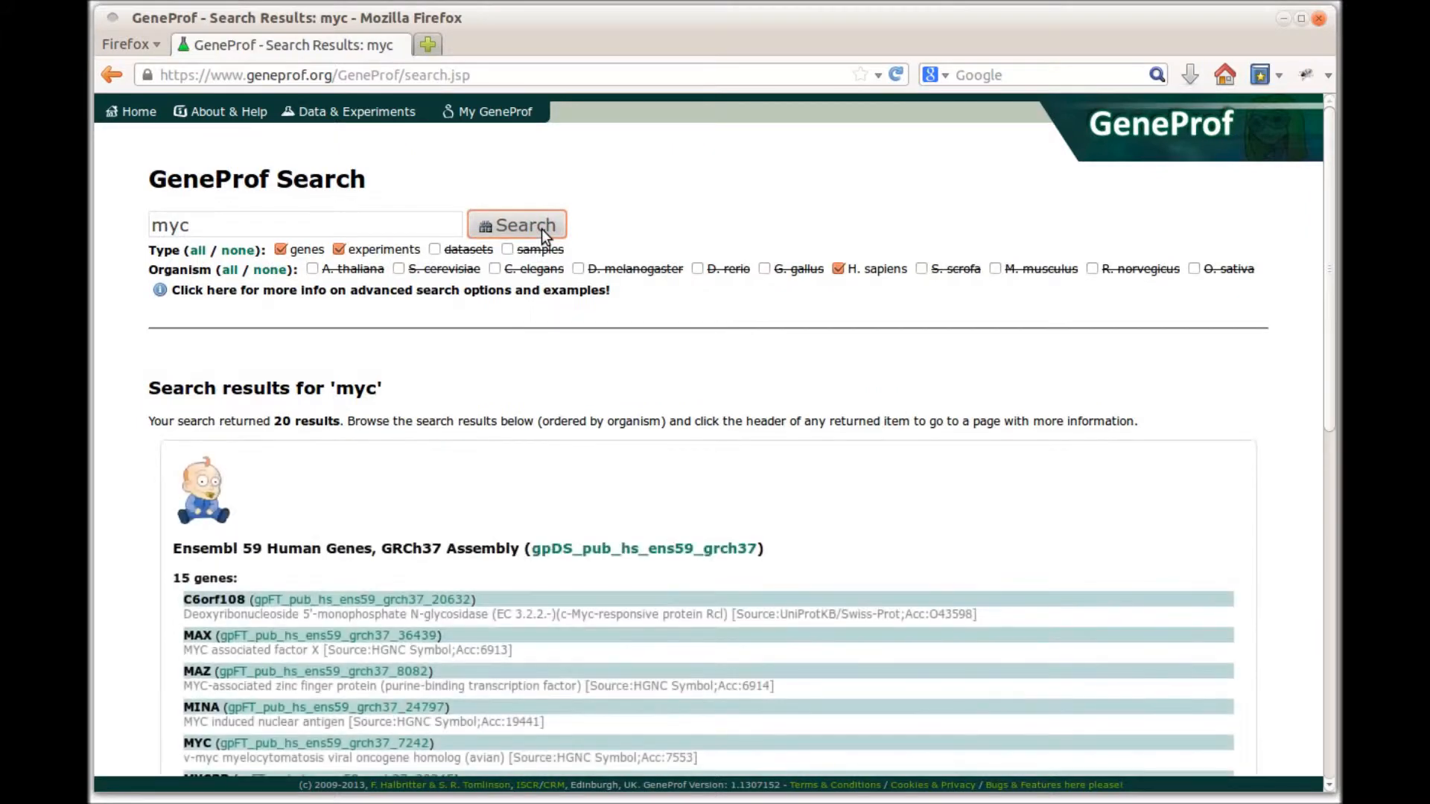
Step: Examine the human genes and experiments listed in the myc search results
scroll(652, 342, down, 2)
scroll(653, 342, down, 12)
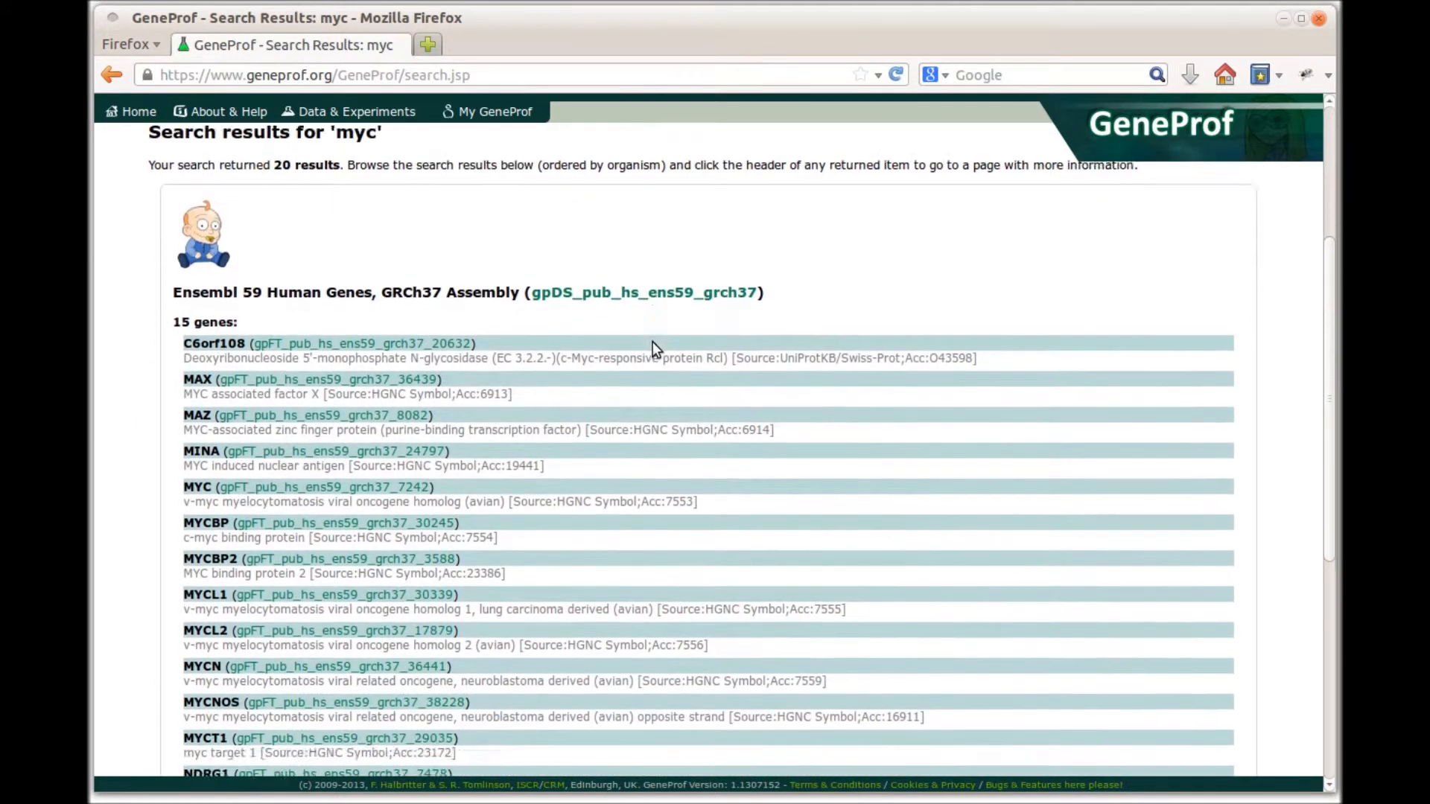
scroll(652, 342, up, 7)
scroll(192, 328, down, 7)
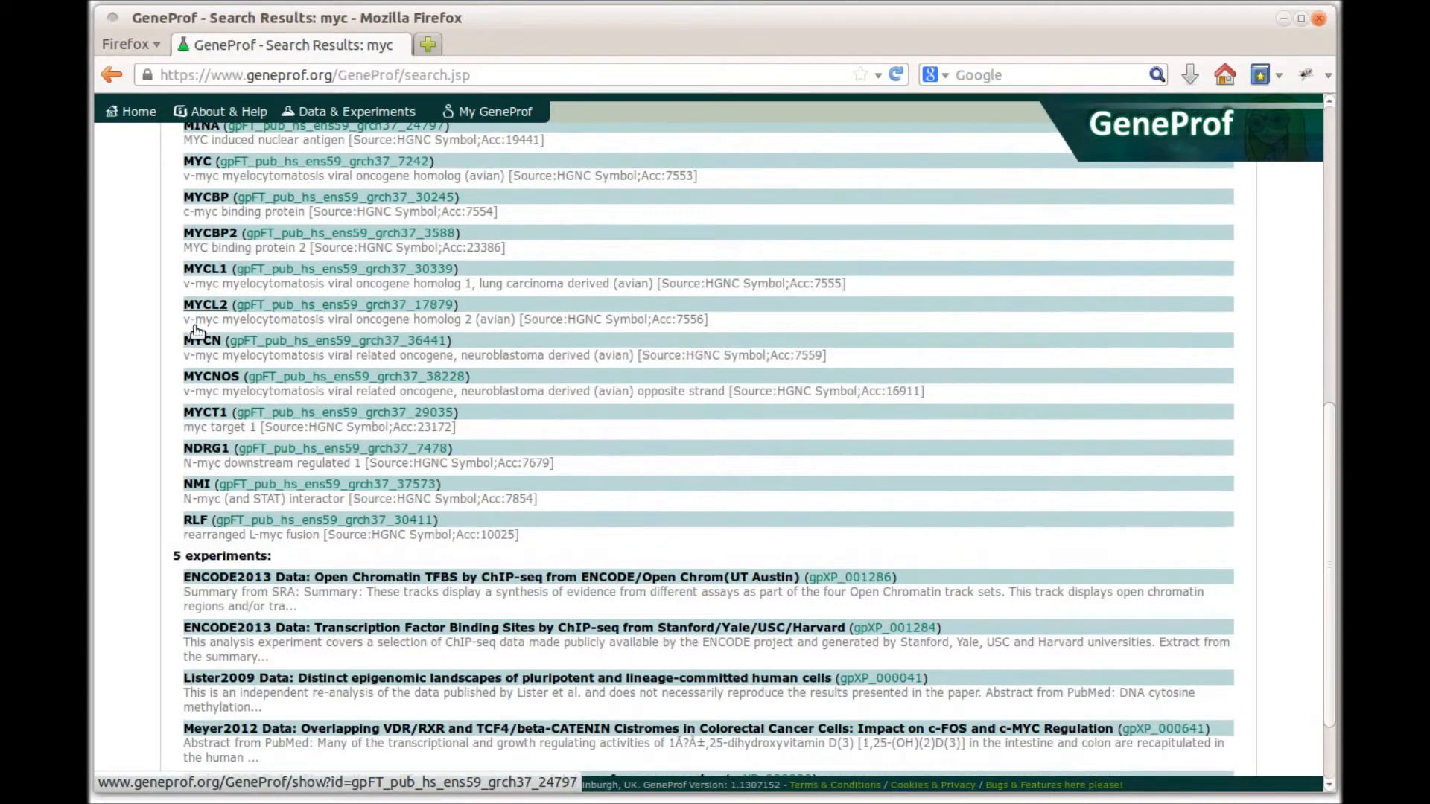
scroll(246, 463, up, 9)
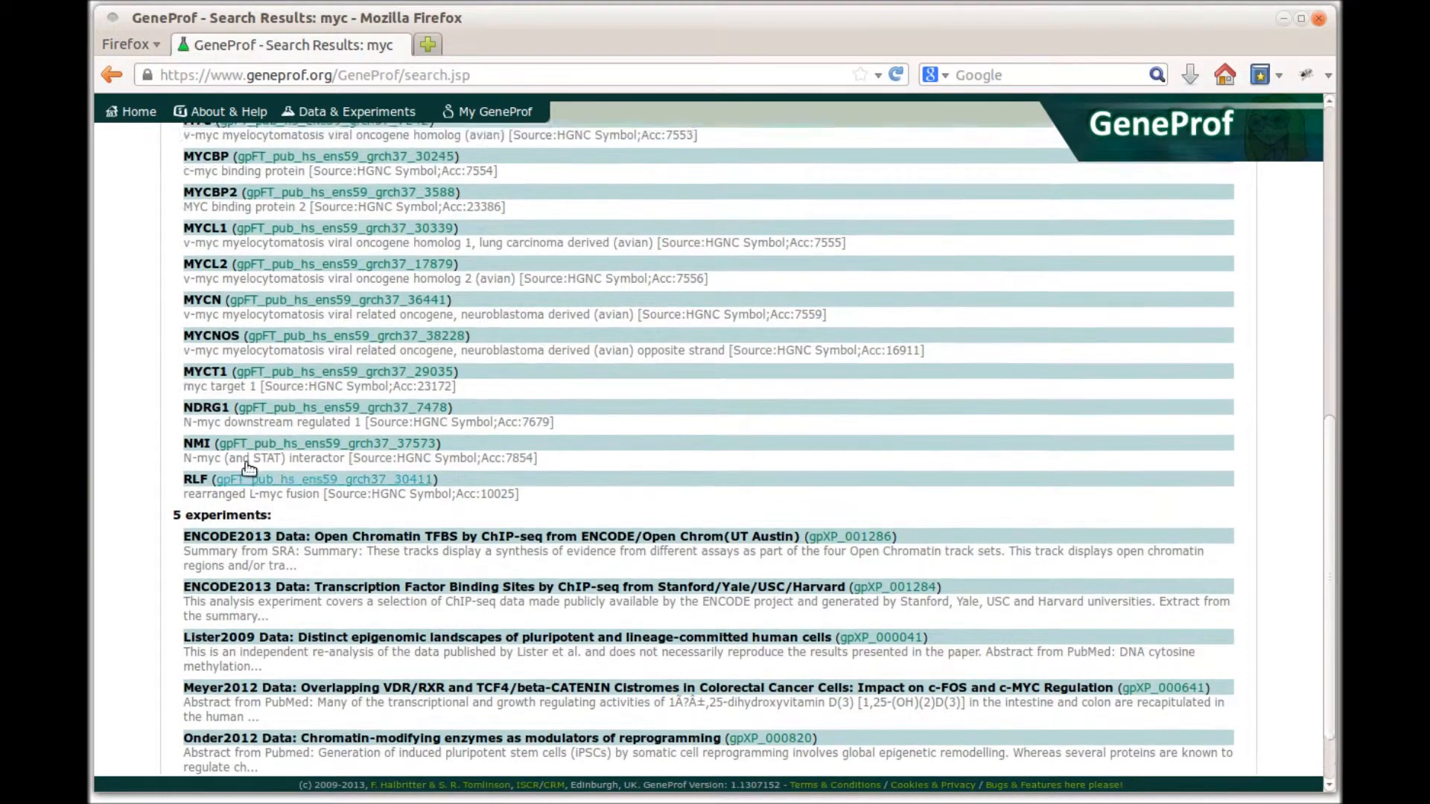
scroll(248, 468, up, 1)
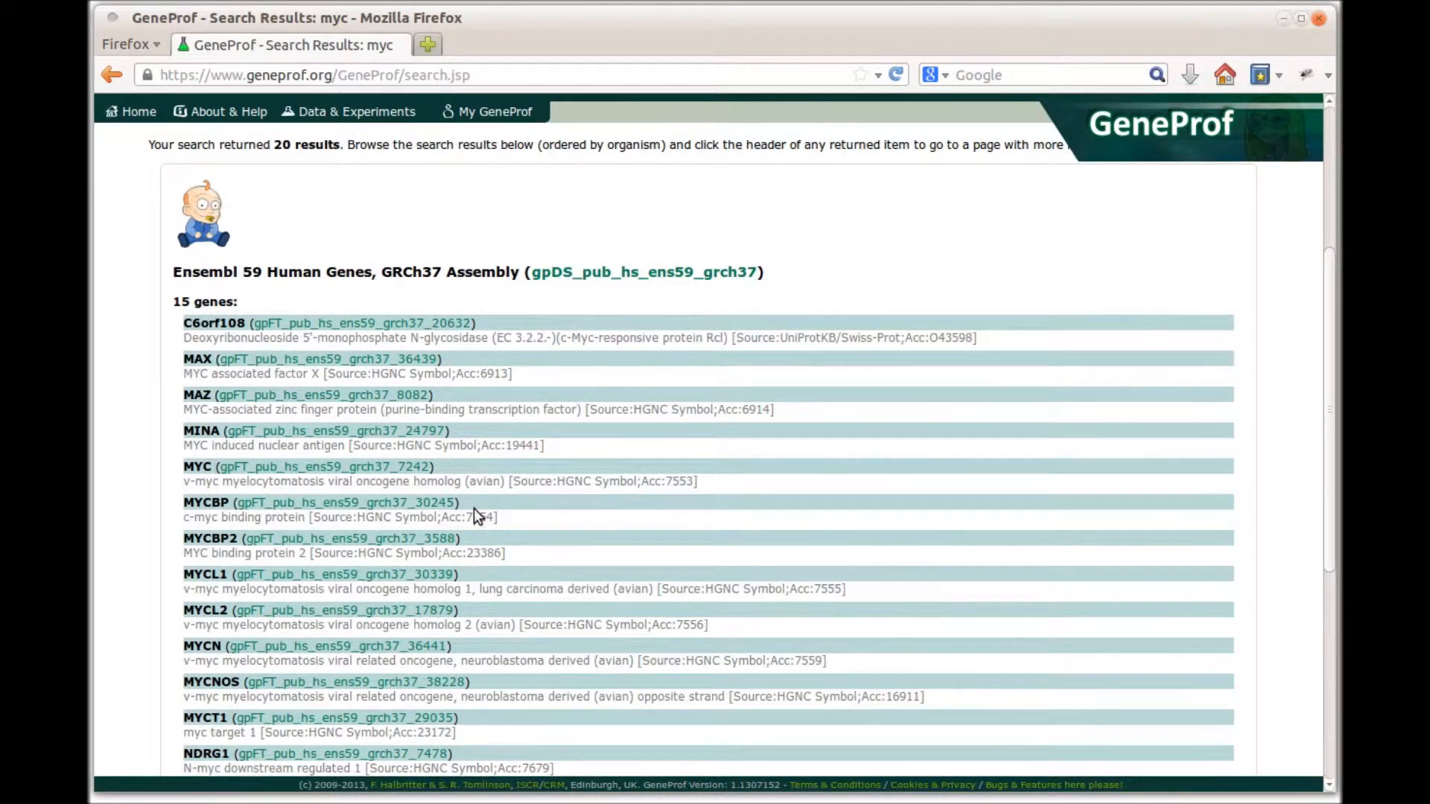
Step: Extend the search query to myc cancer and run it
scroll(477, 507, up, 6)
click(194, 236)
text(cance)
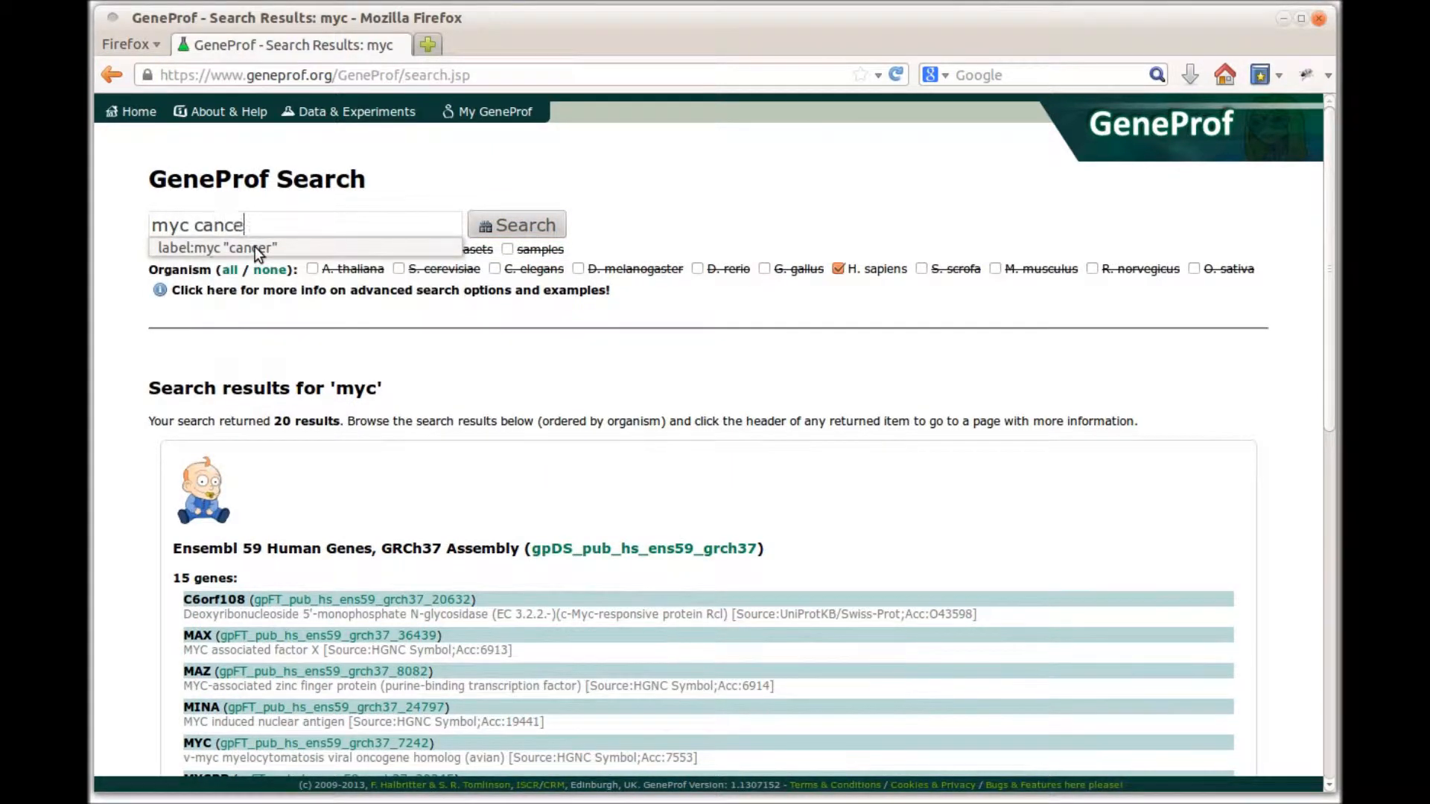
text(r)
key(Return)
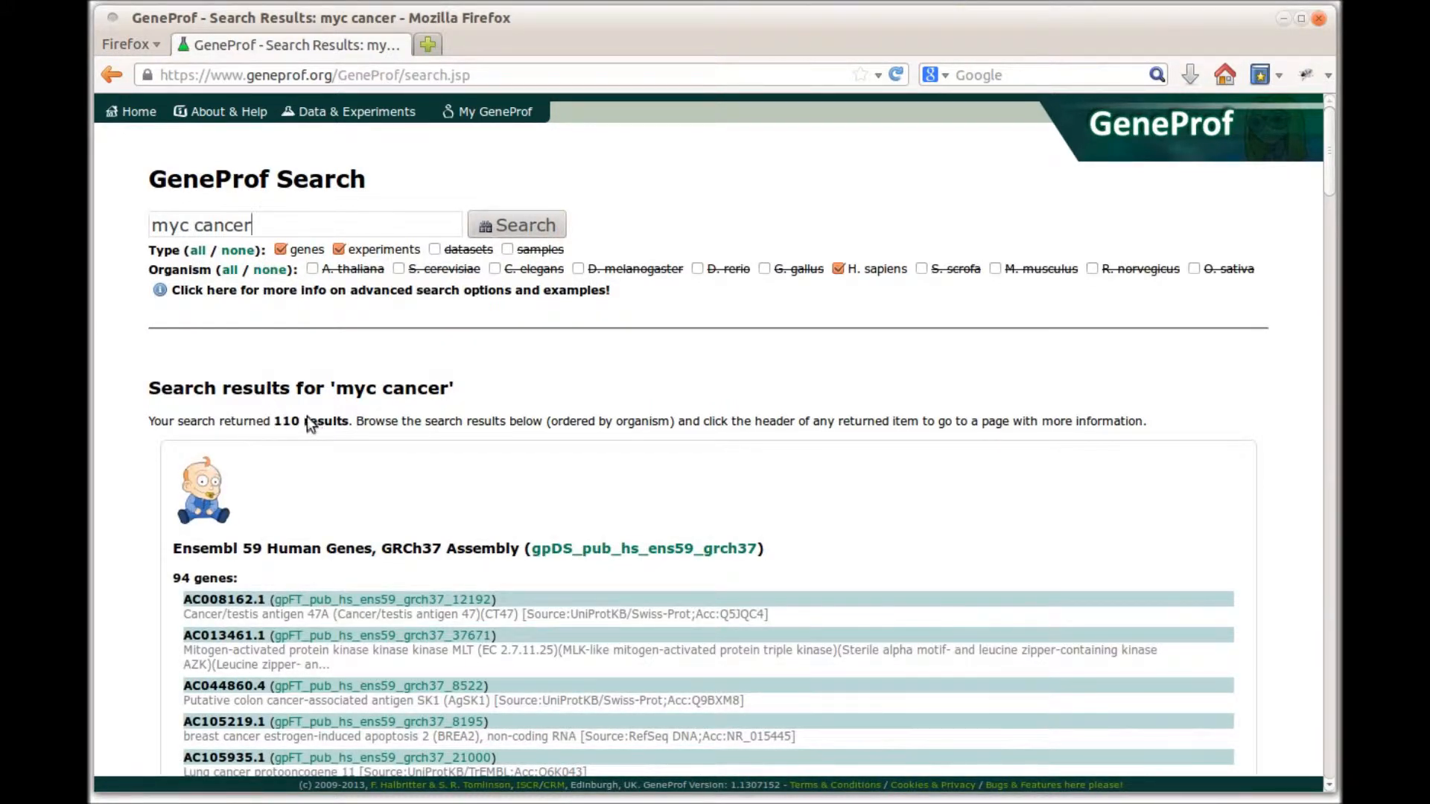
Step: Require both terms by changing the query to myc AND cancer, and rerun the search
click(200, 226)
text(AND)
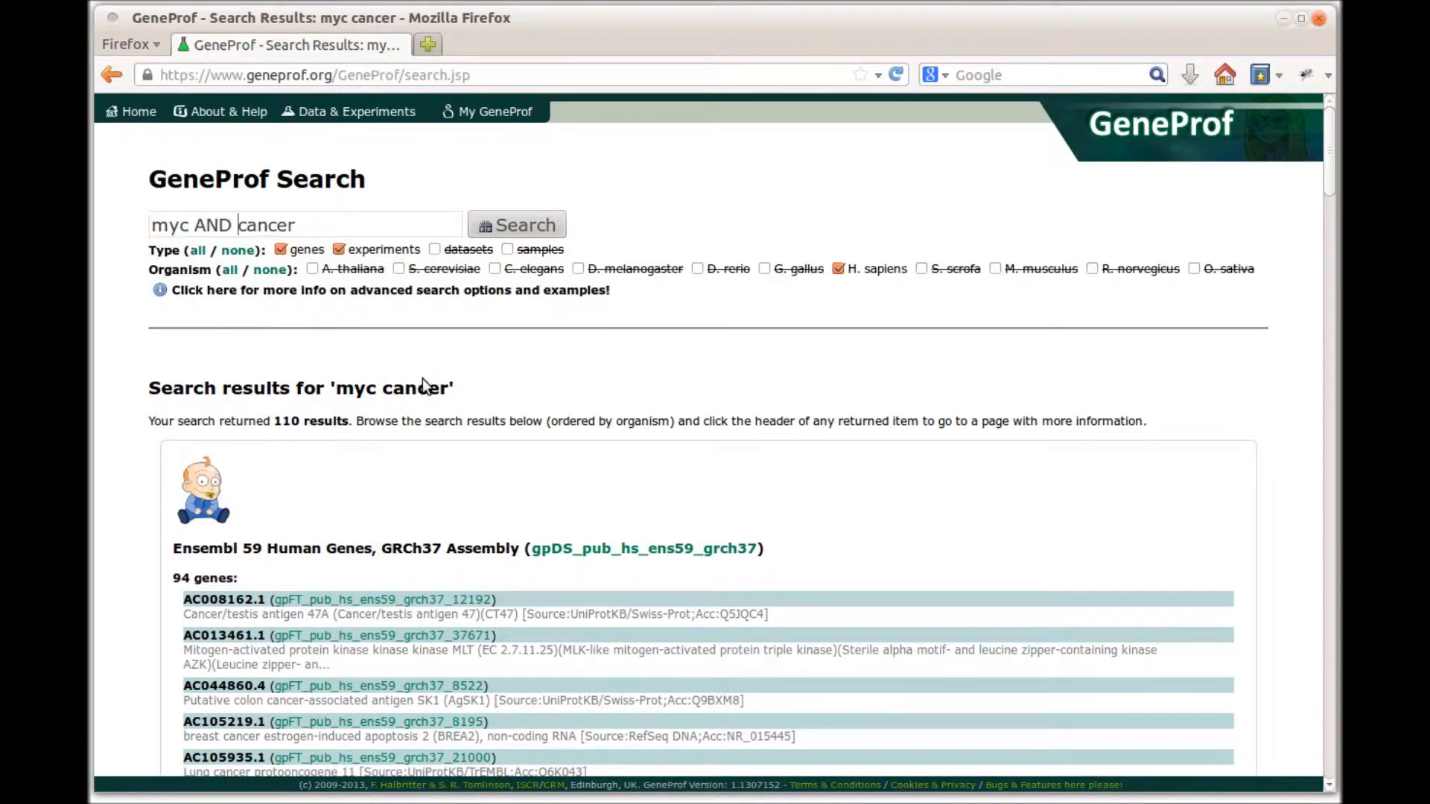
click(516, 224)
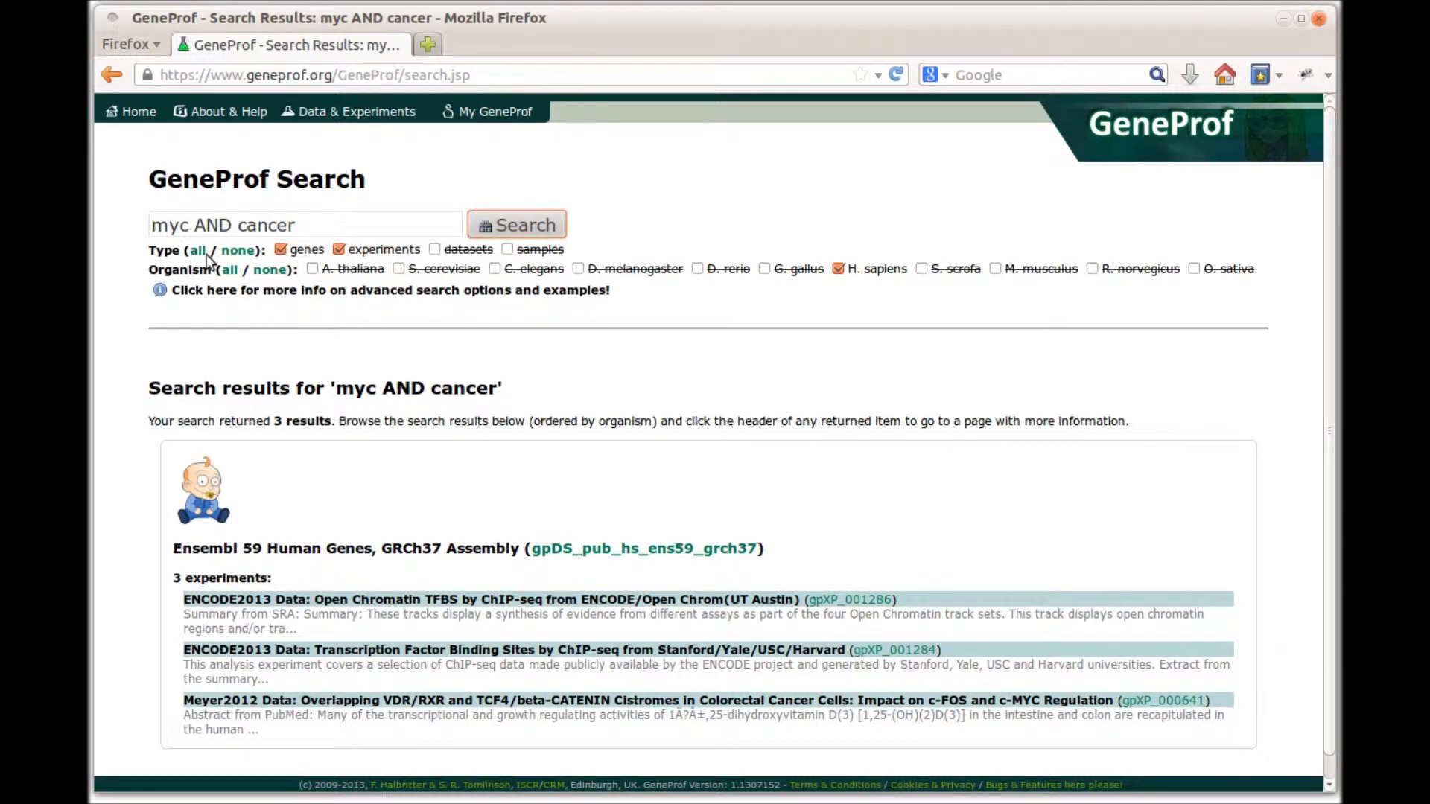
Step: Try the search with the operator in lowercase, as myc and cancer
double_click(214, 222)
text(and)
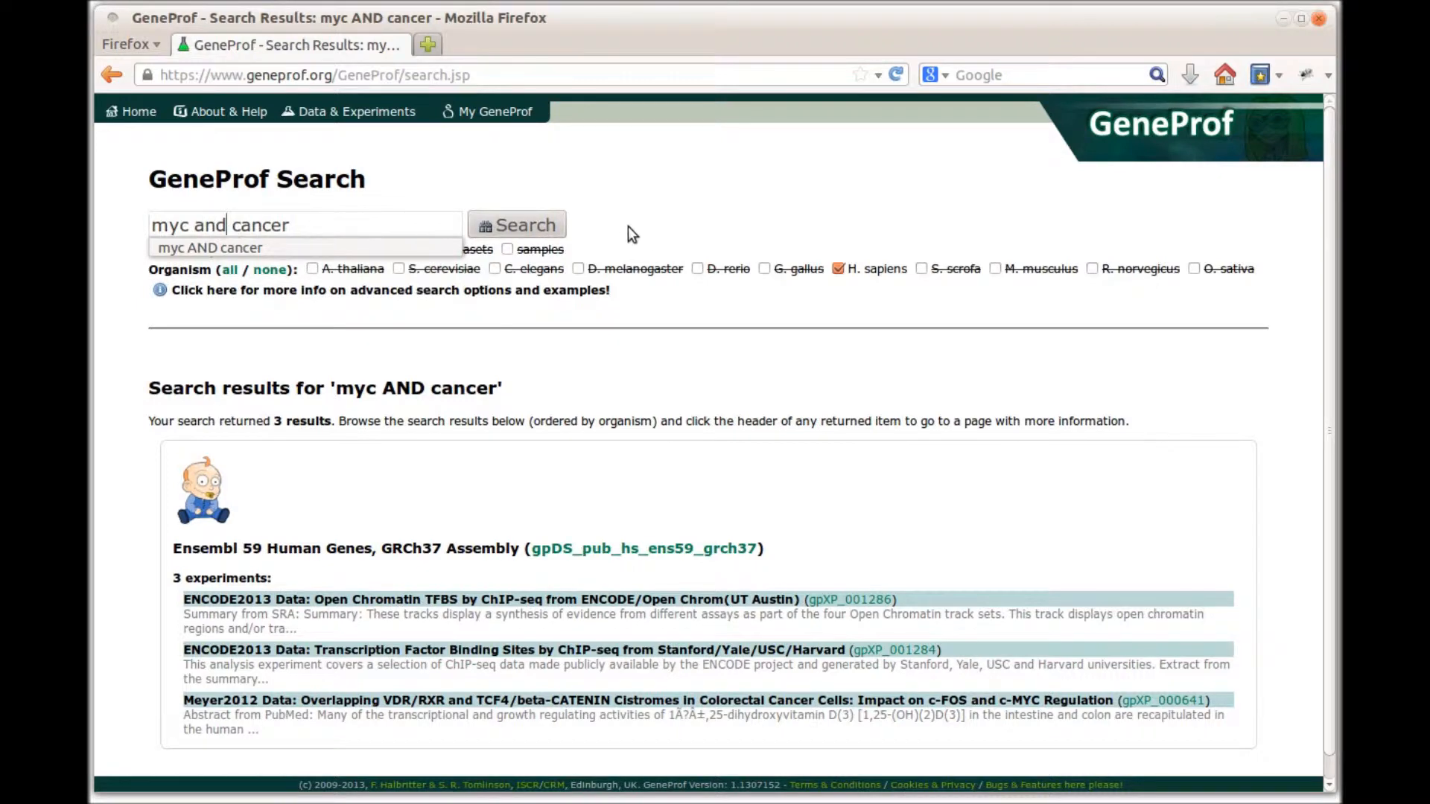
click(545, 225)
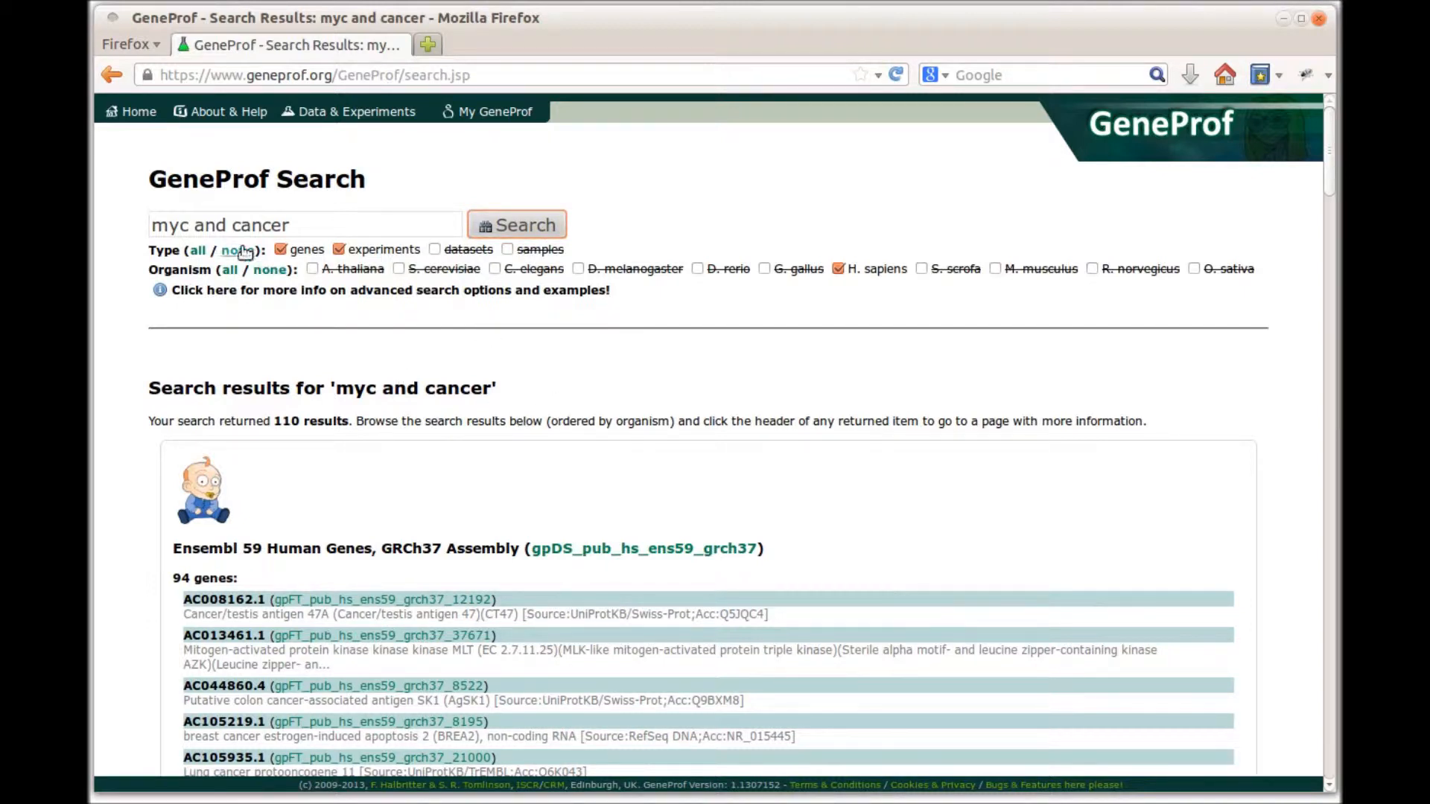
Step: Restore the capitalised operator so the query reads myc AND cancer, and rerun the search
double_click(211, 226)
text(AND)
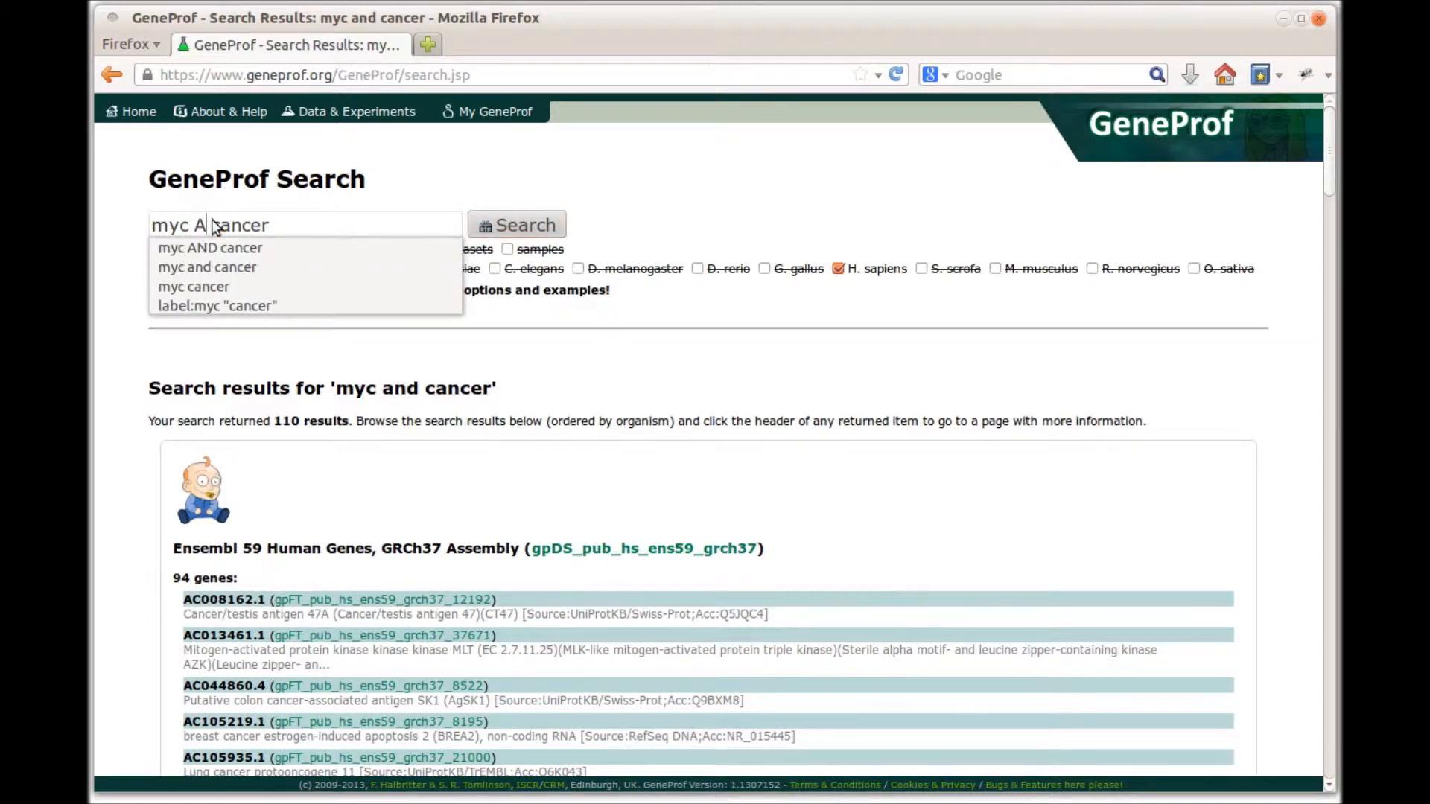
click(492, 225)
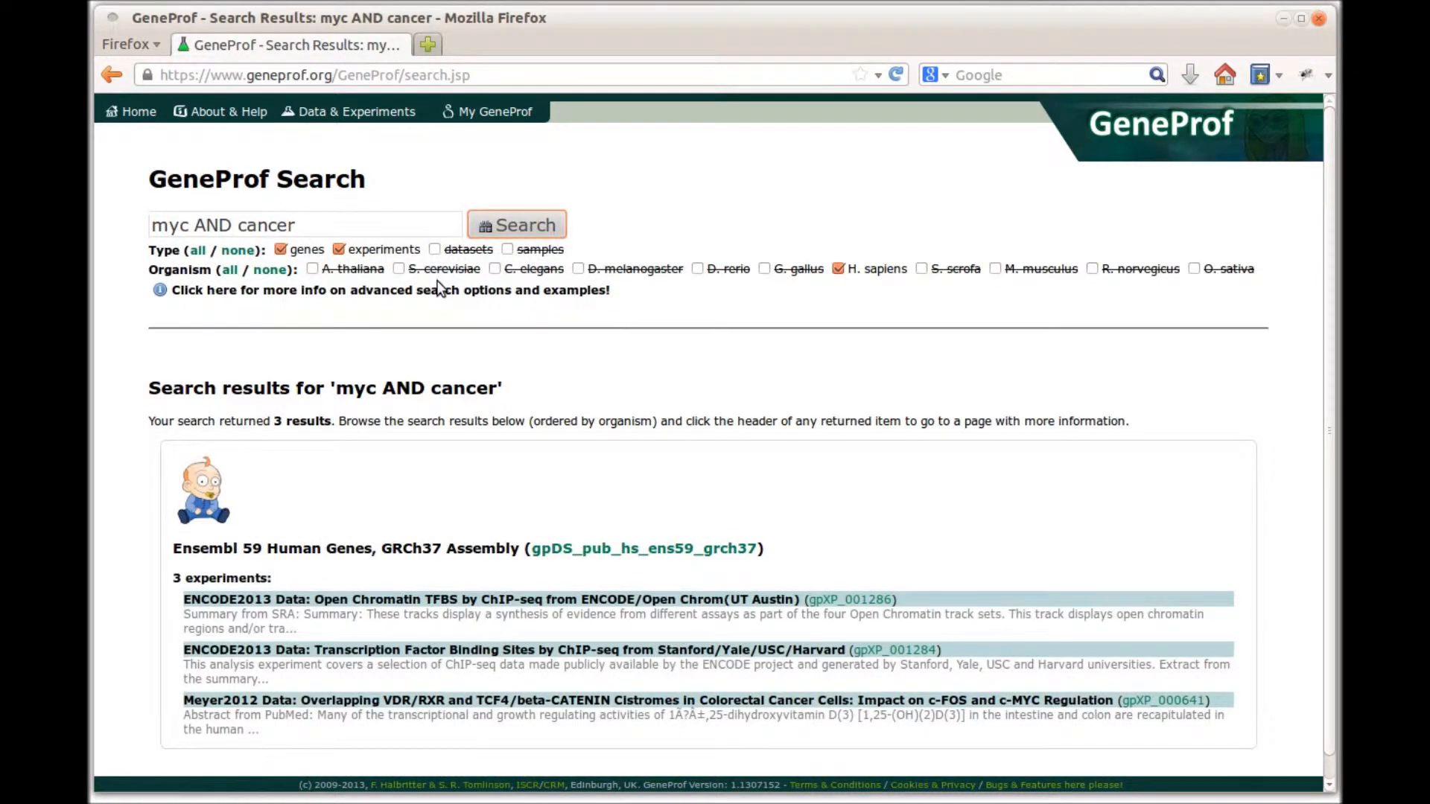
Step: Consult the advanced query syntax, then search for myc AND cancer AND Cell_Line:MCF-7 with samples included in the result types
click(438, 290)
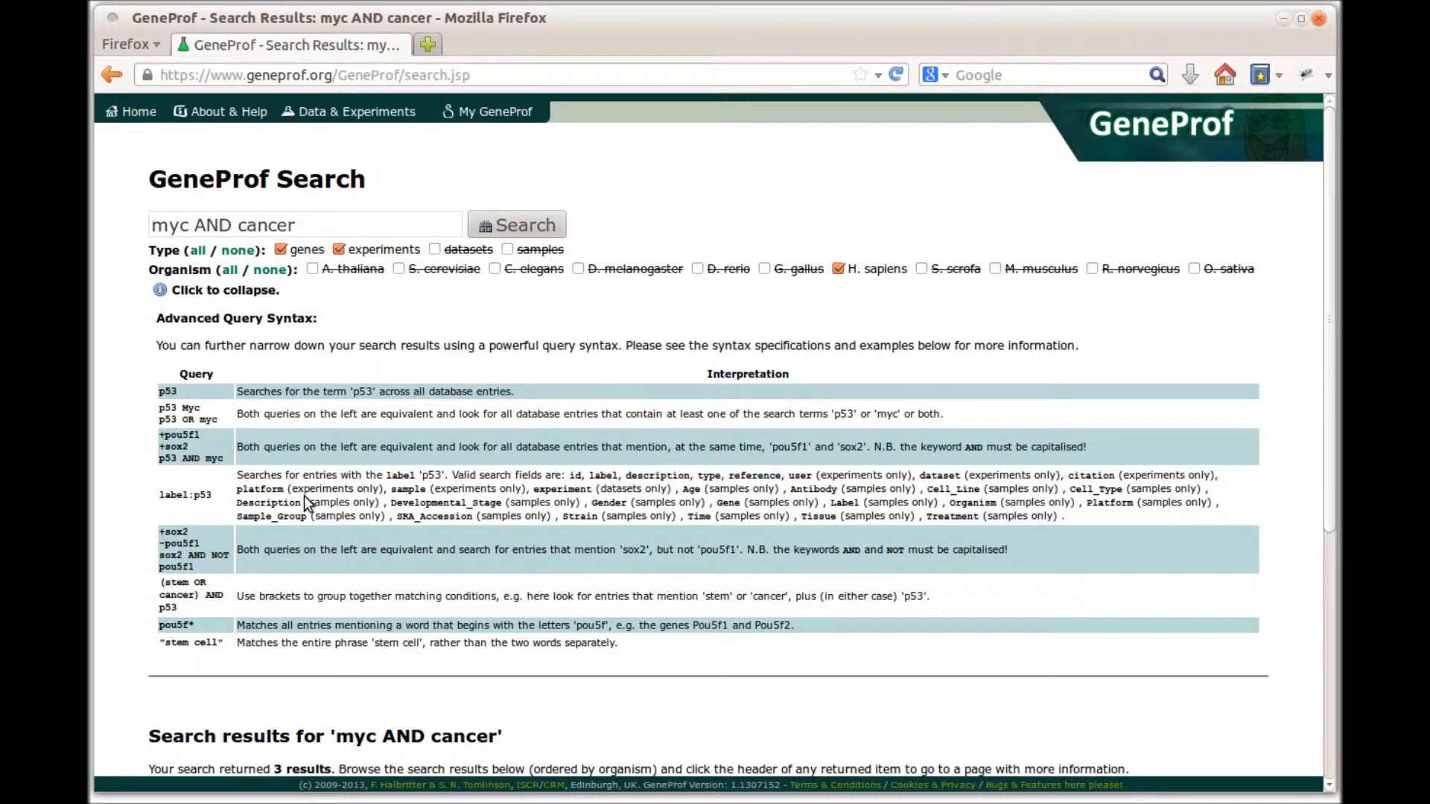
click(326, 226)
text(AND Cell_line:MCF-7)
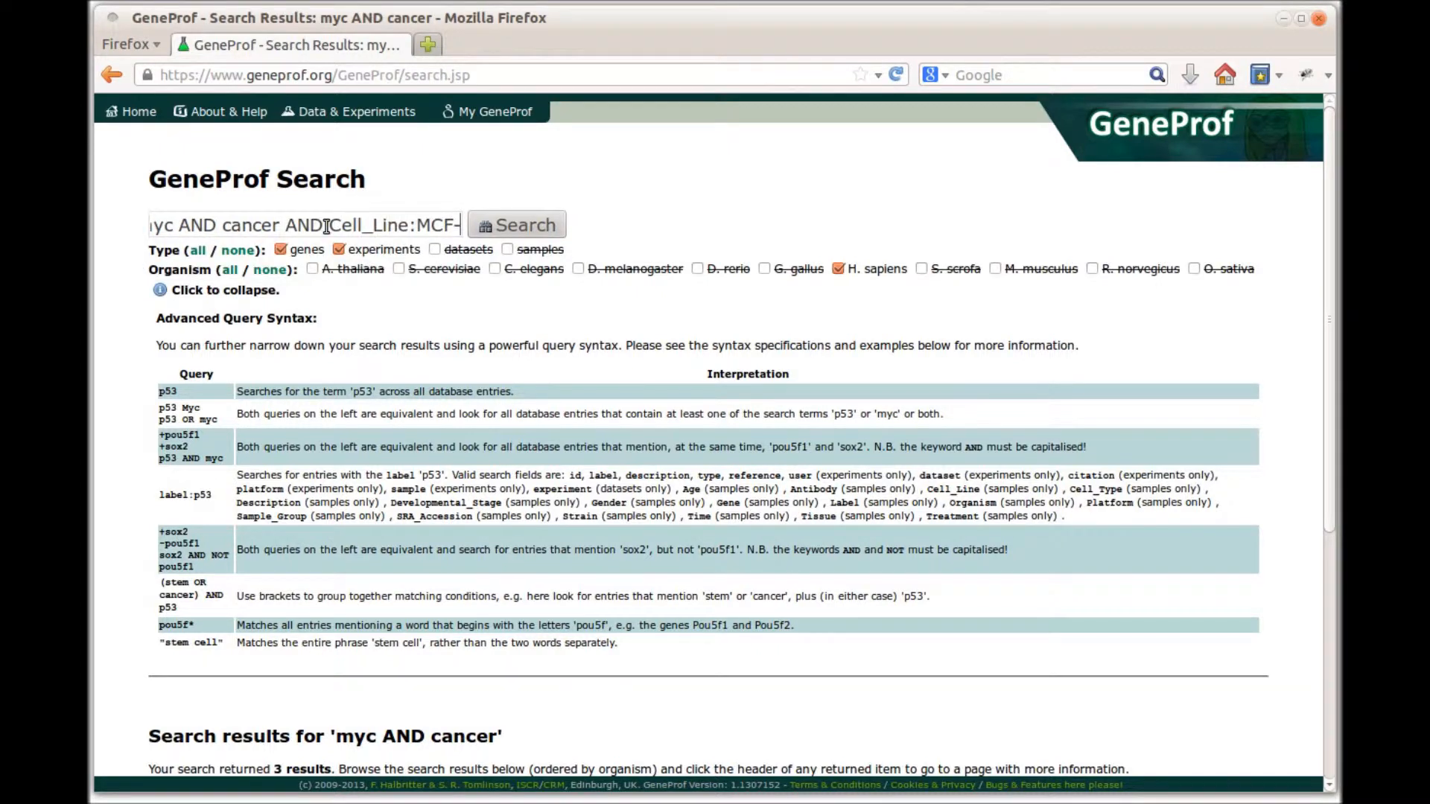
click(508, 249)
click(484, 225)
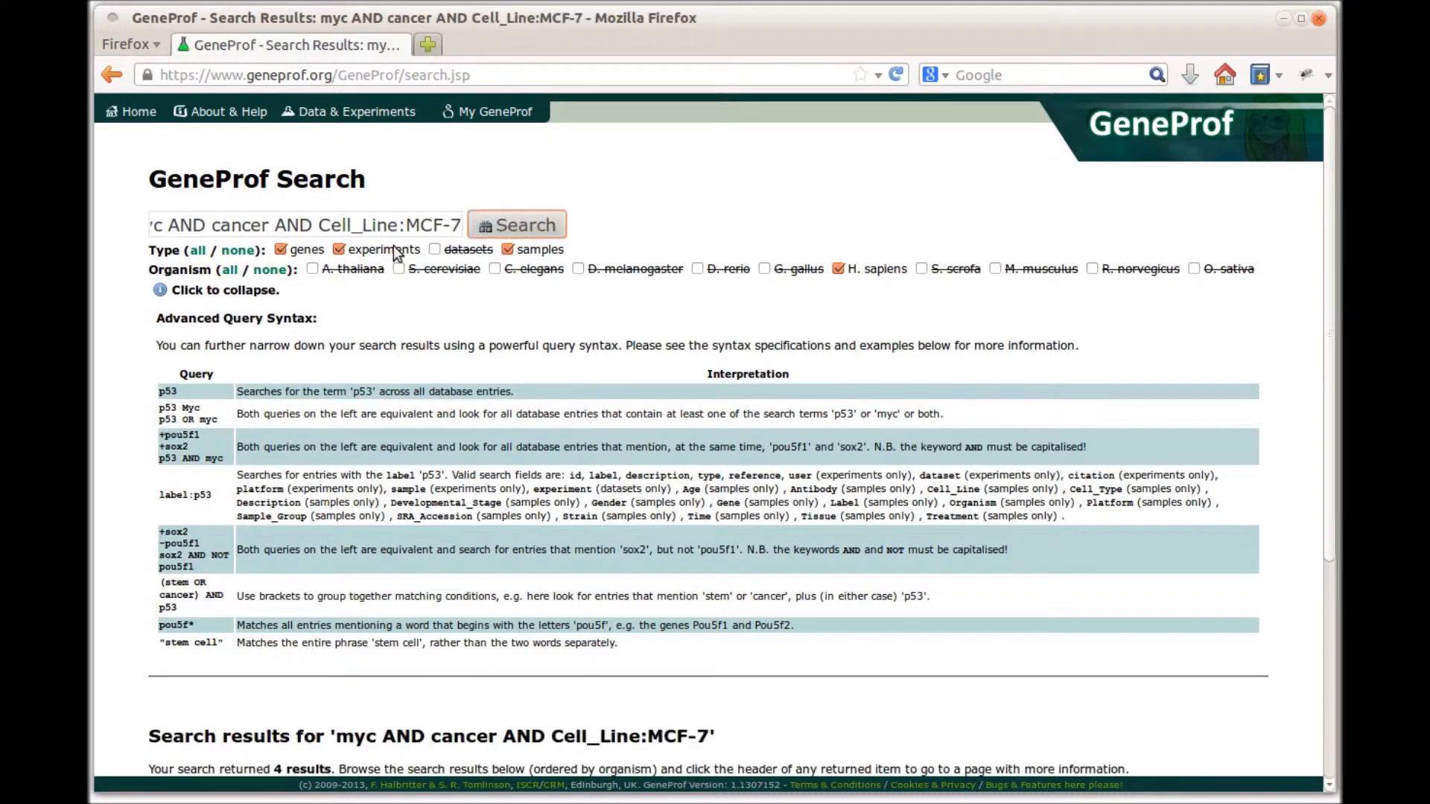
click(261, 290)
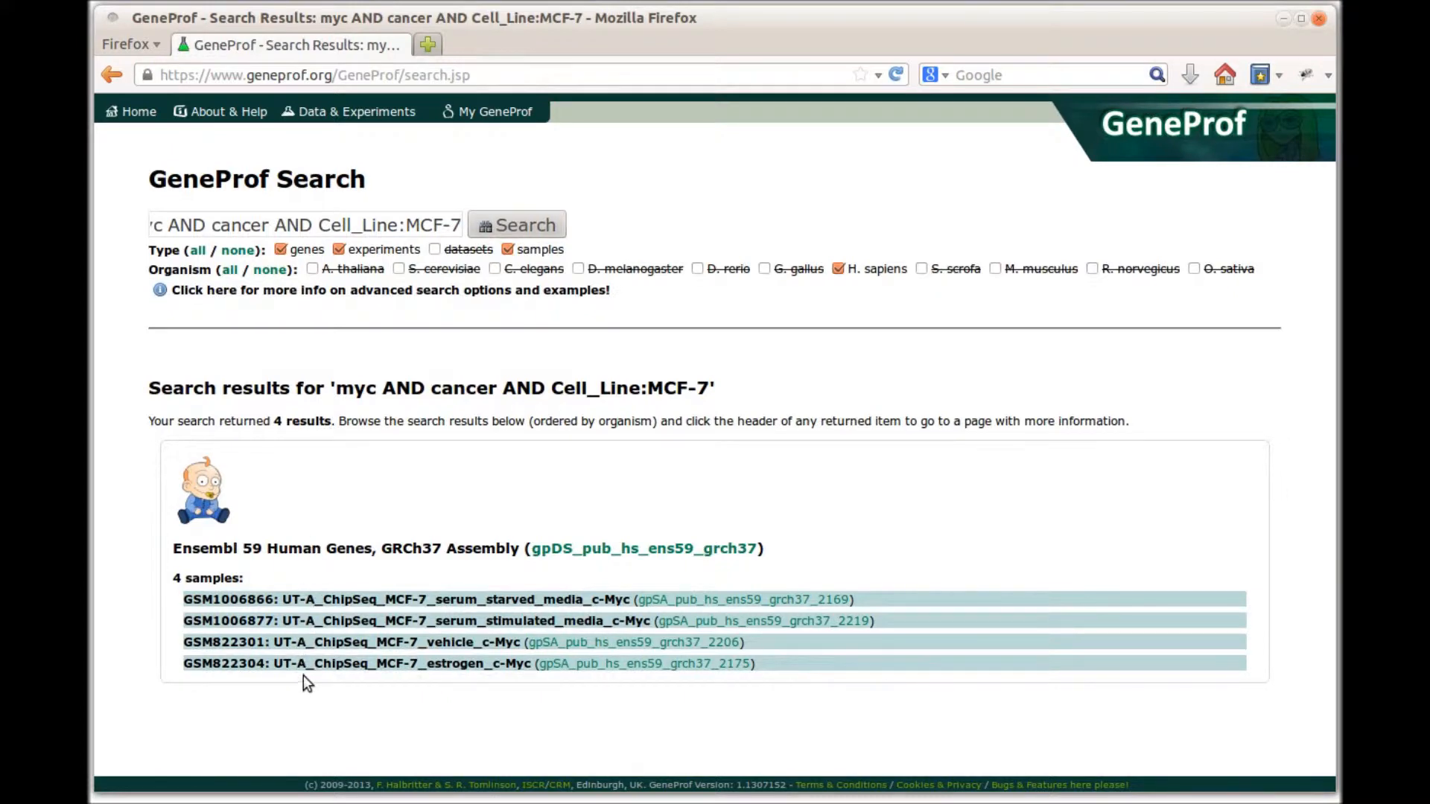
Step: Open the serum-starved c-Myc sample GSM1006866 in a new tab and switch to it
right_click(298, 600)
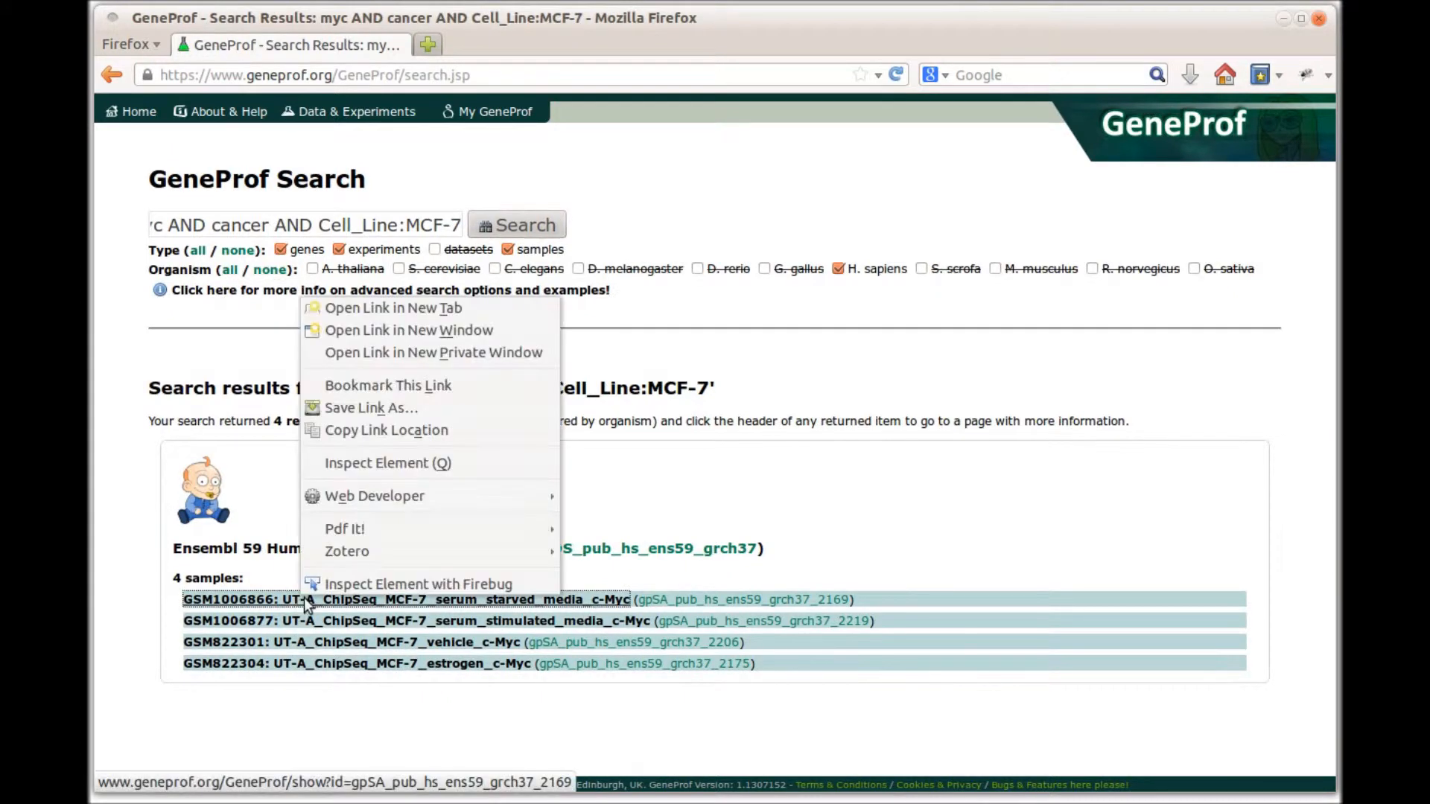
click(429, 301)
click(525, 44)
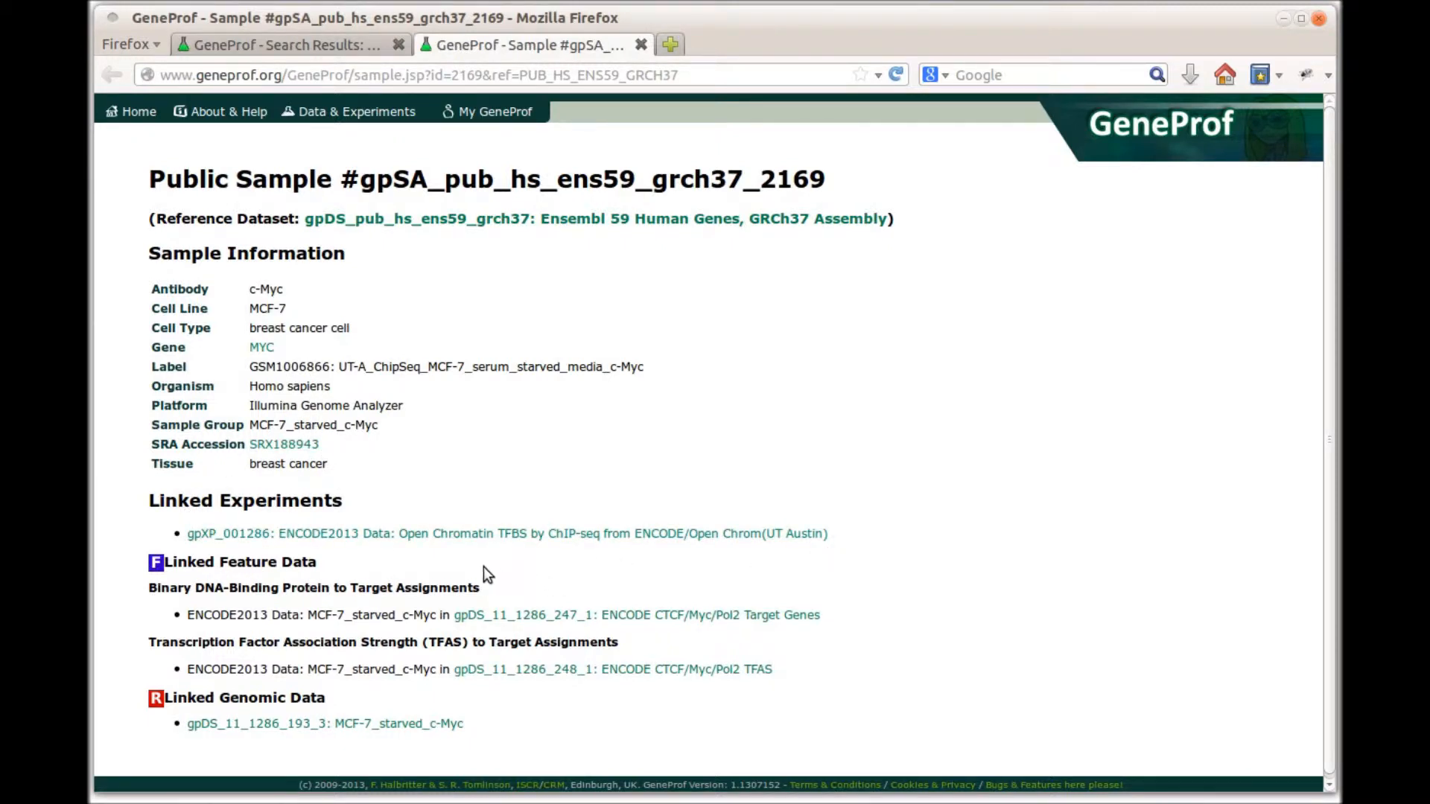
Step: Open the linked ENCODE CTCF/Myc/Pol2 Target Genes dataset in a new tab and examine its MCF-7 peak columns
right_click(495, 618)
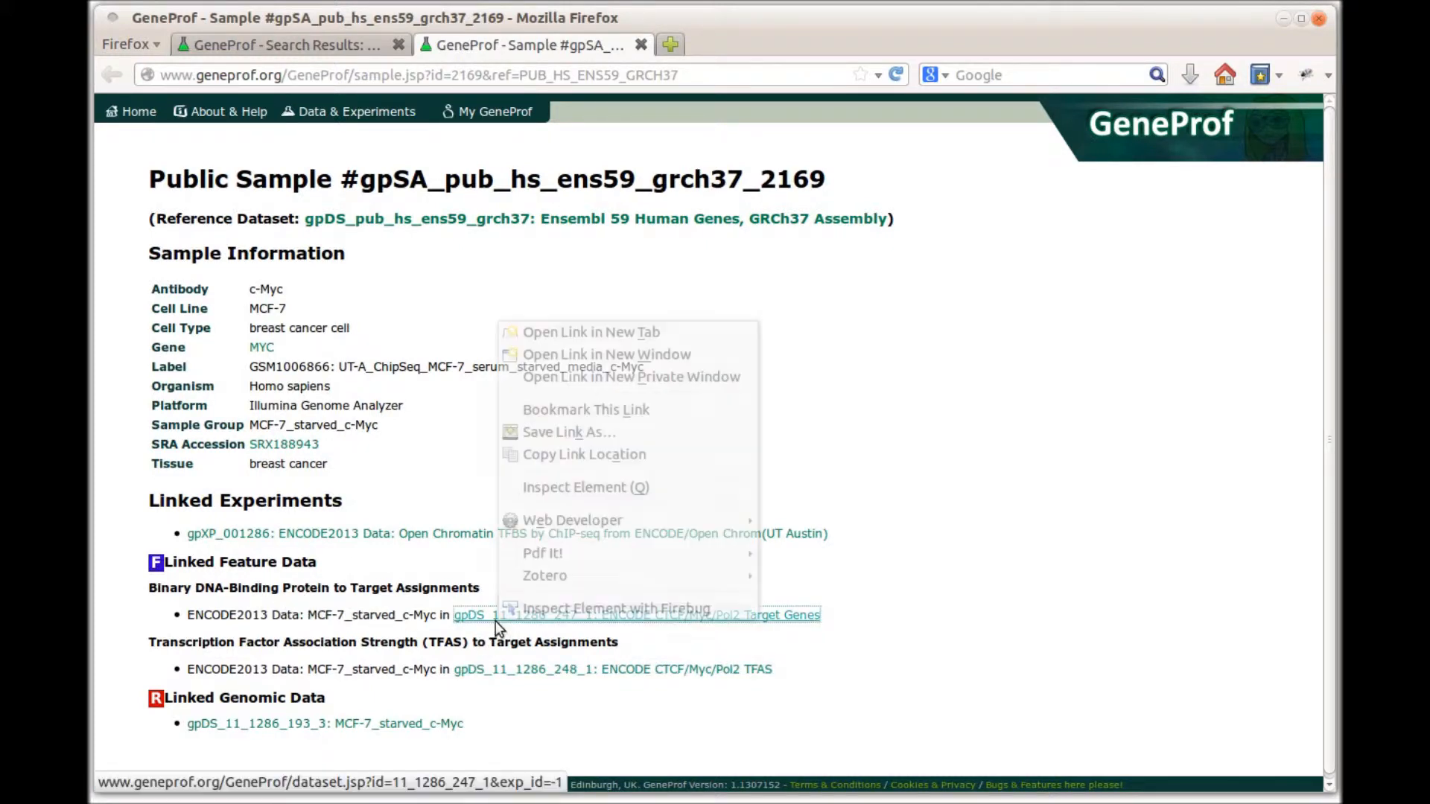
click(621, 332)
click(715, 46)
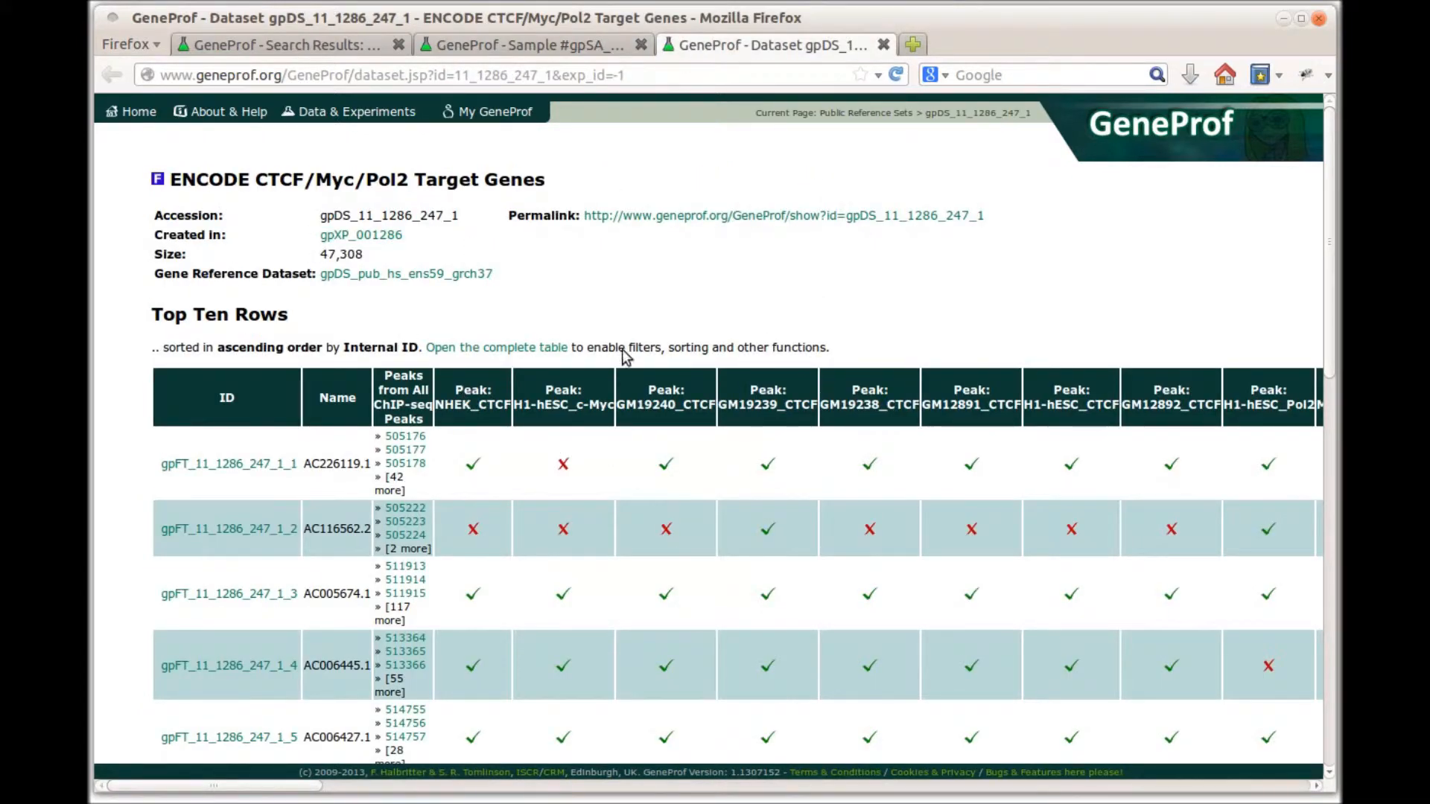
scroll(447, 617, down, 2)
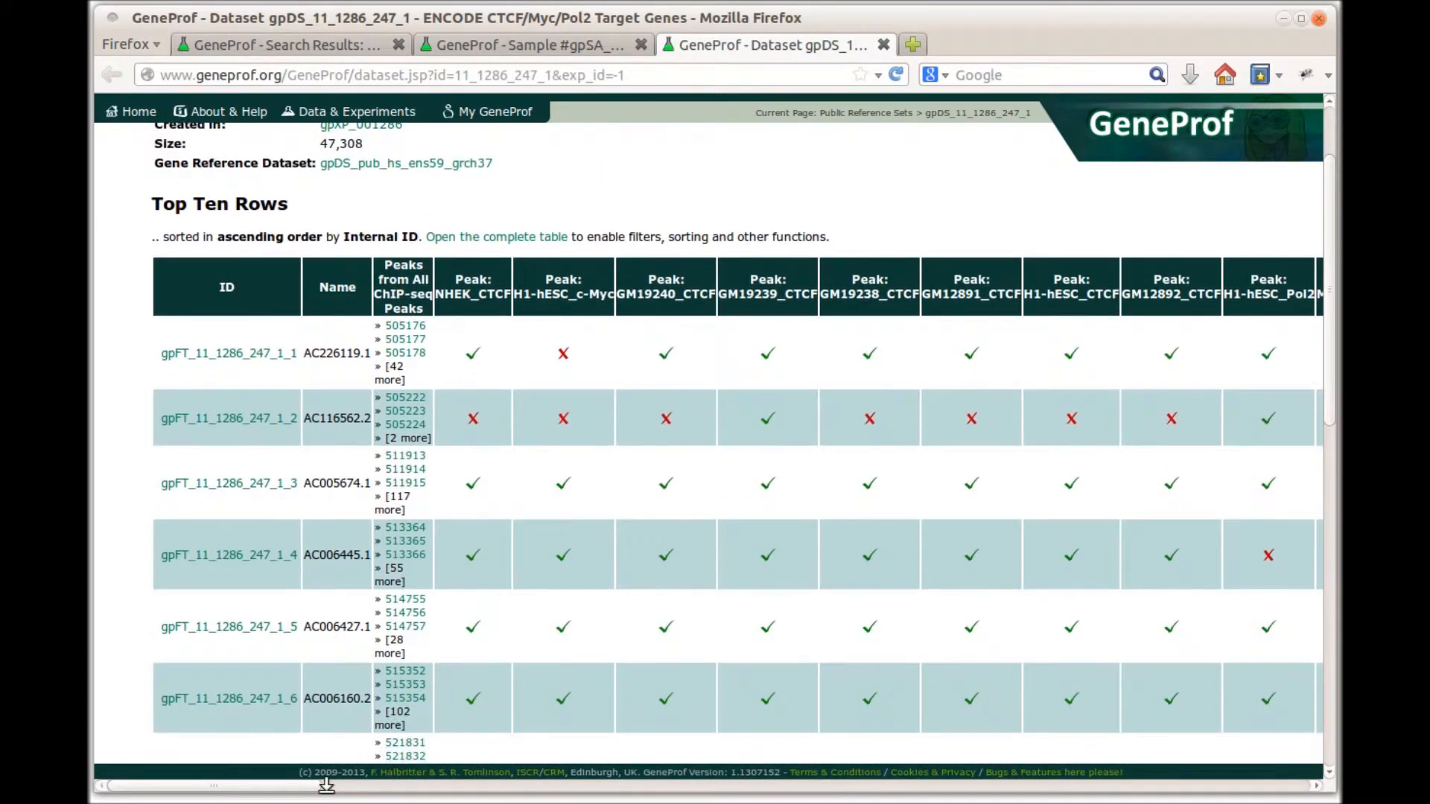
drag(311, 789, 1021, 792)
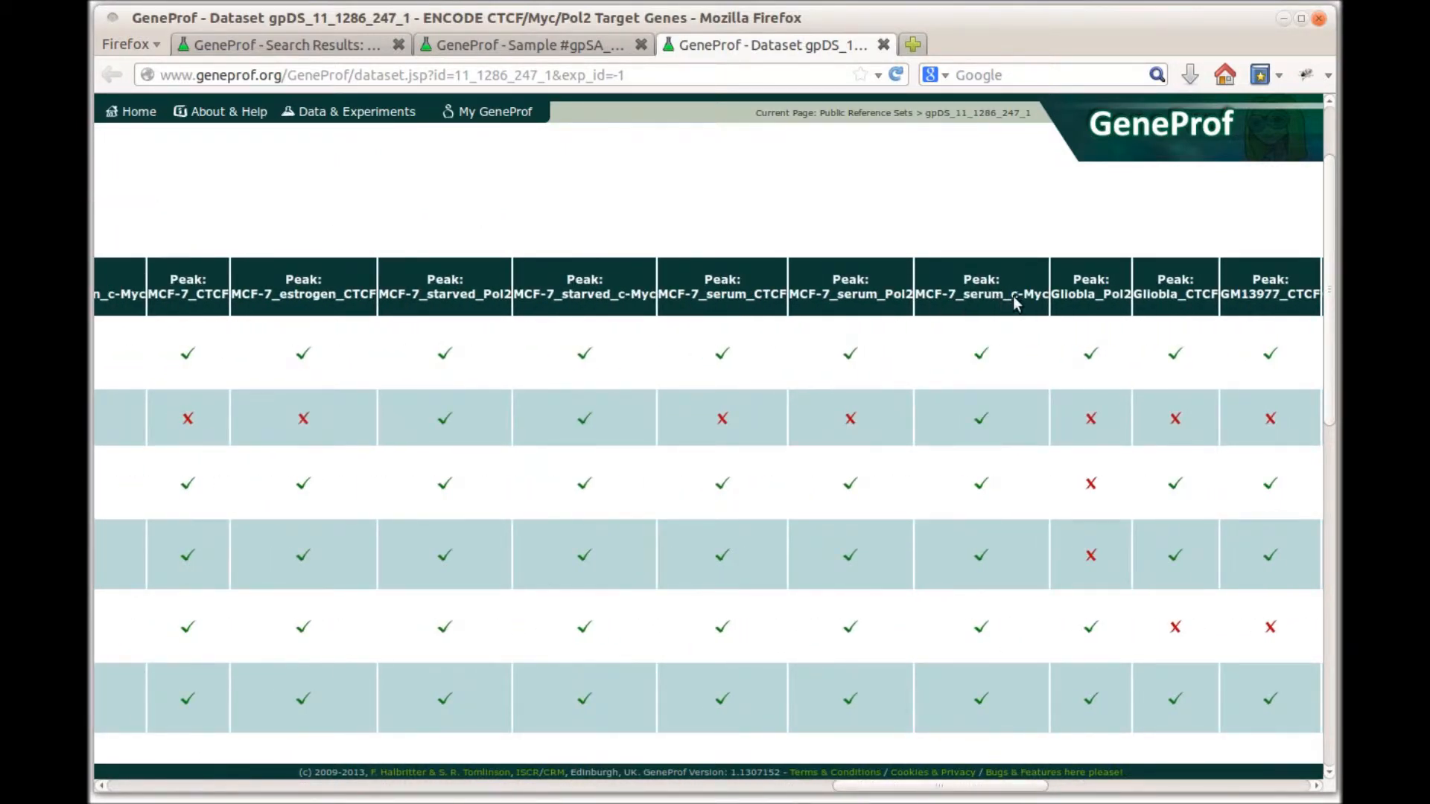
Step: Close the dataset and sample pages to return to the search results
click(883, 45)
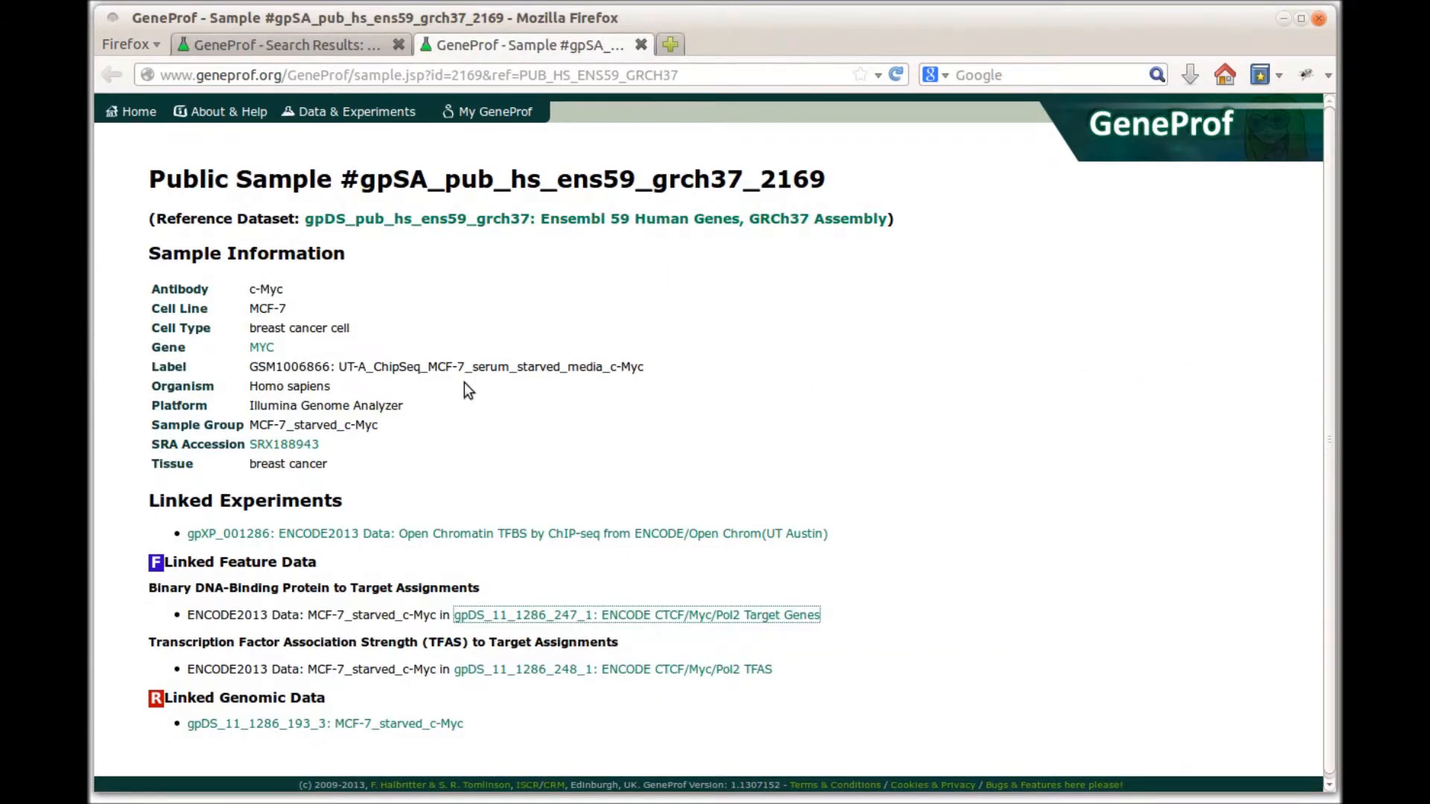
scroll(438, 293, down, 1)
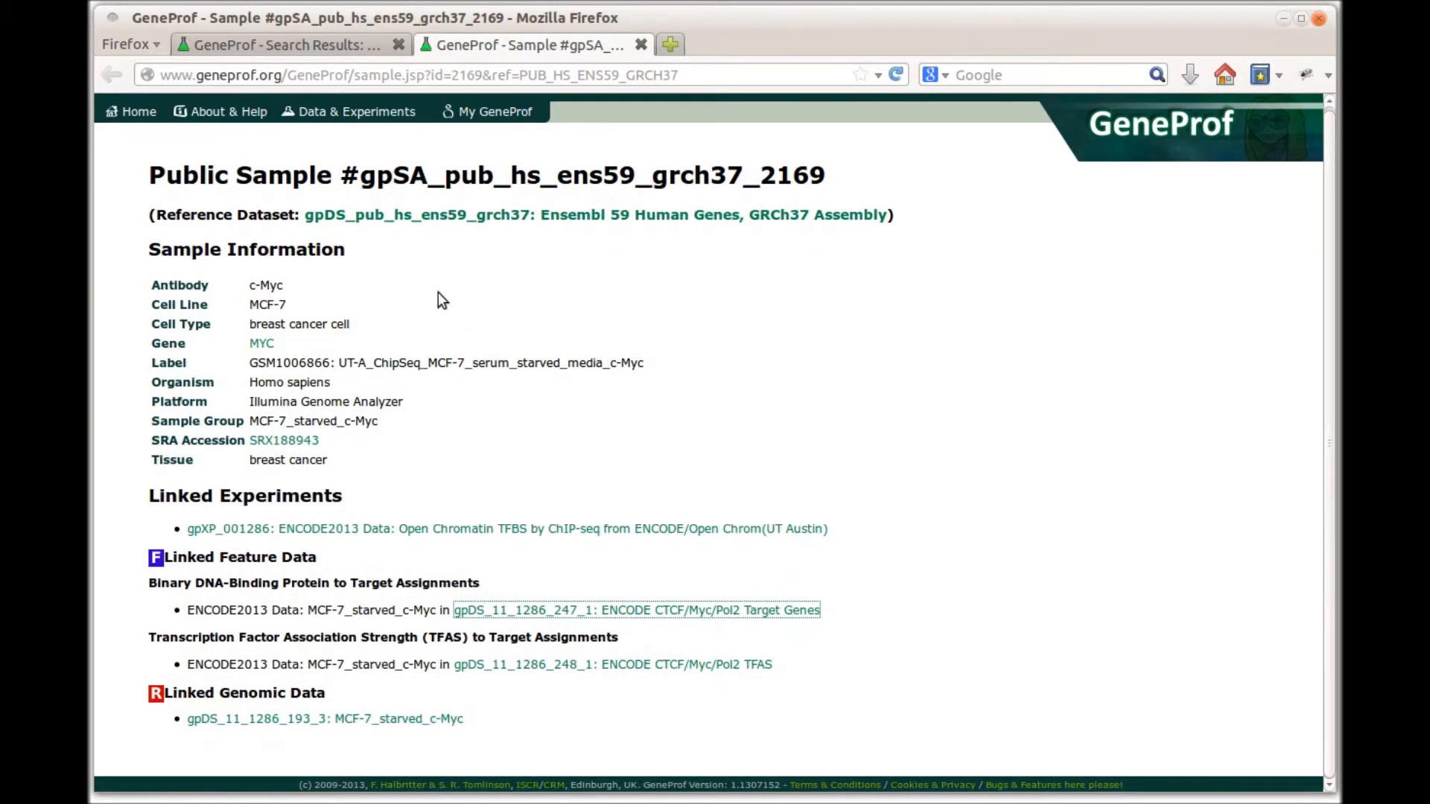
click(640, 45)
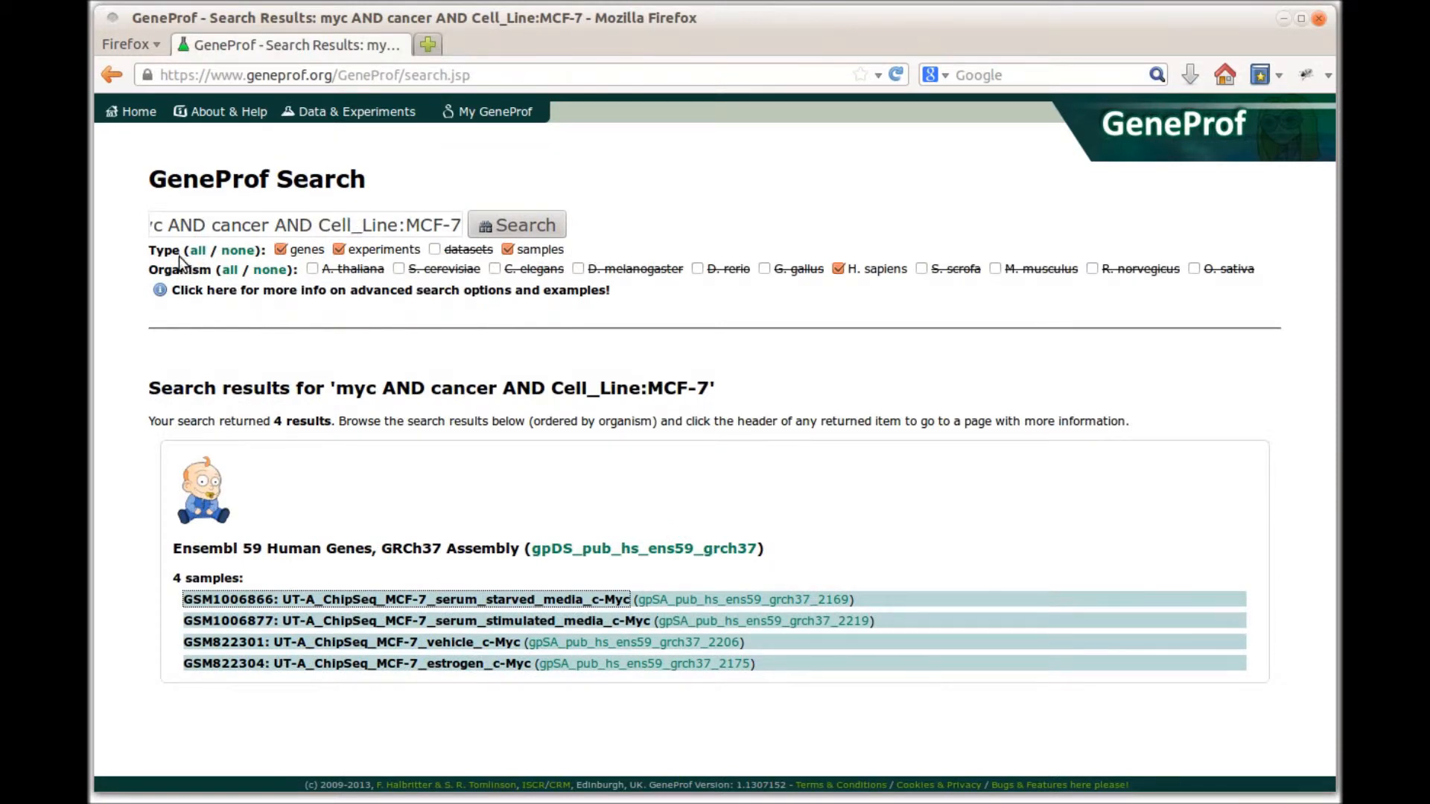
Step: Reduce the query to Cell_Line:MCF-7, run the search, and look through the listed human samples
drag(313, 227, 152, 226)
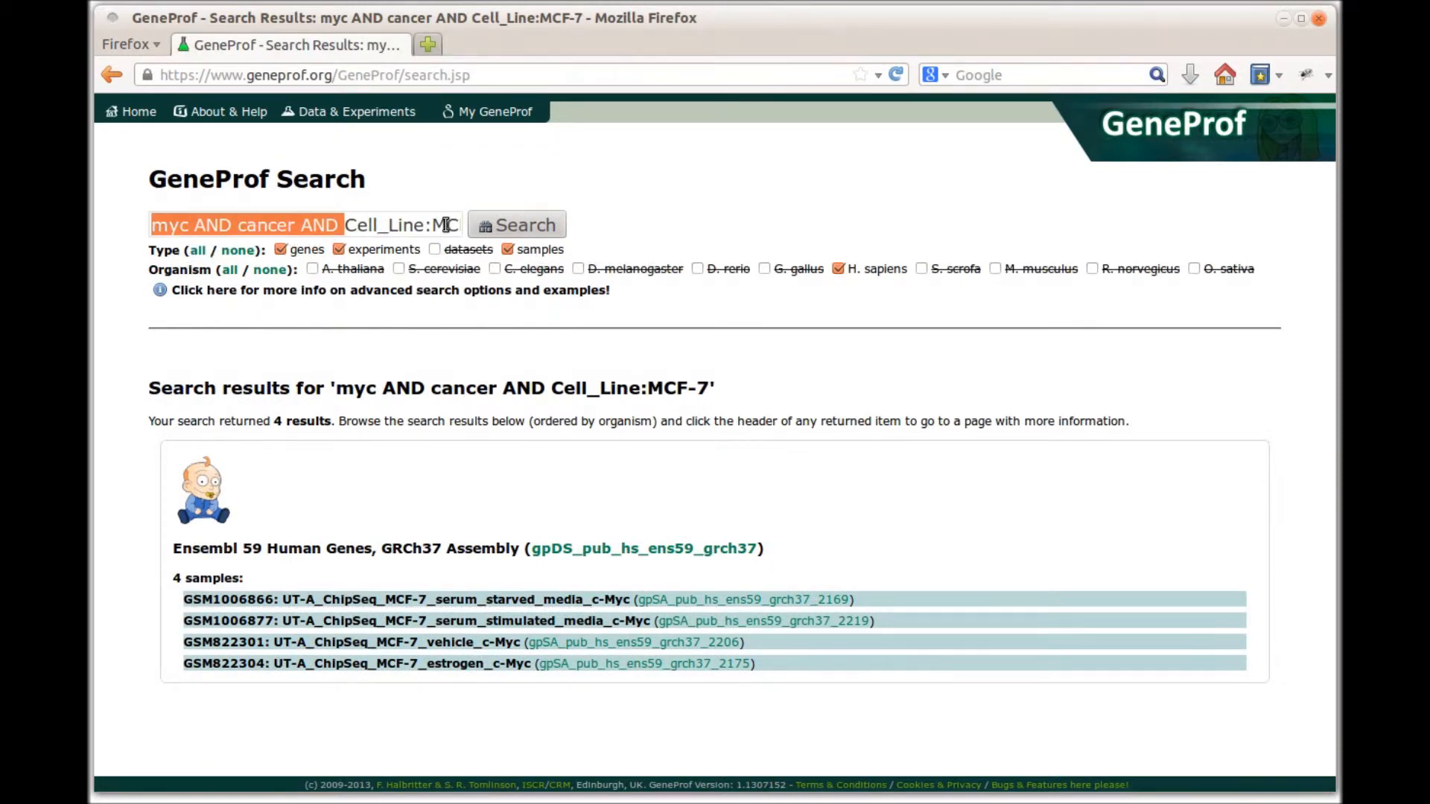
key(BackSpace)
click(483, 219)
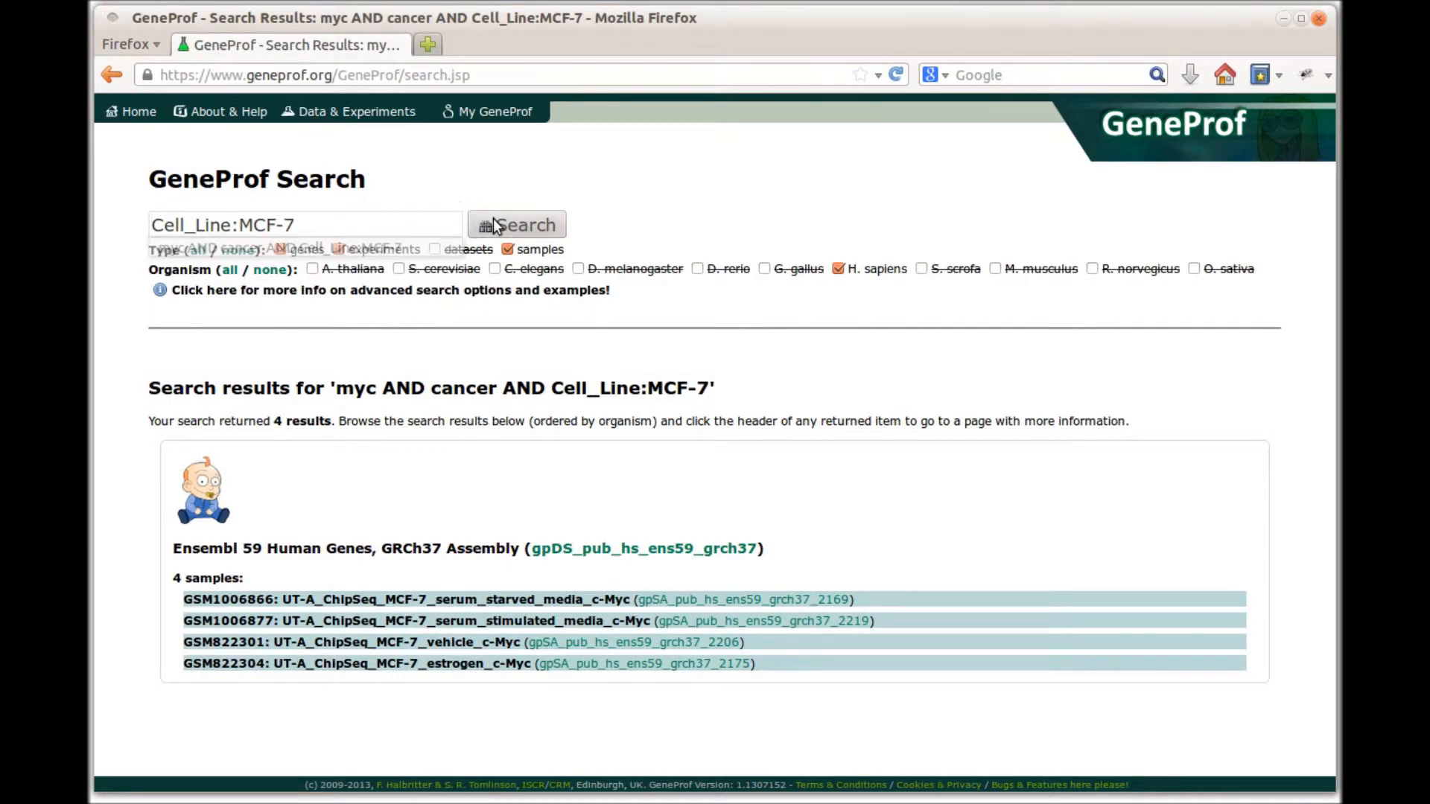
scroll(450, 250, down, 10)
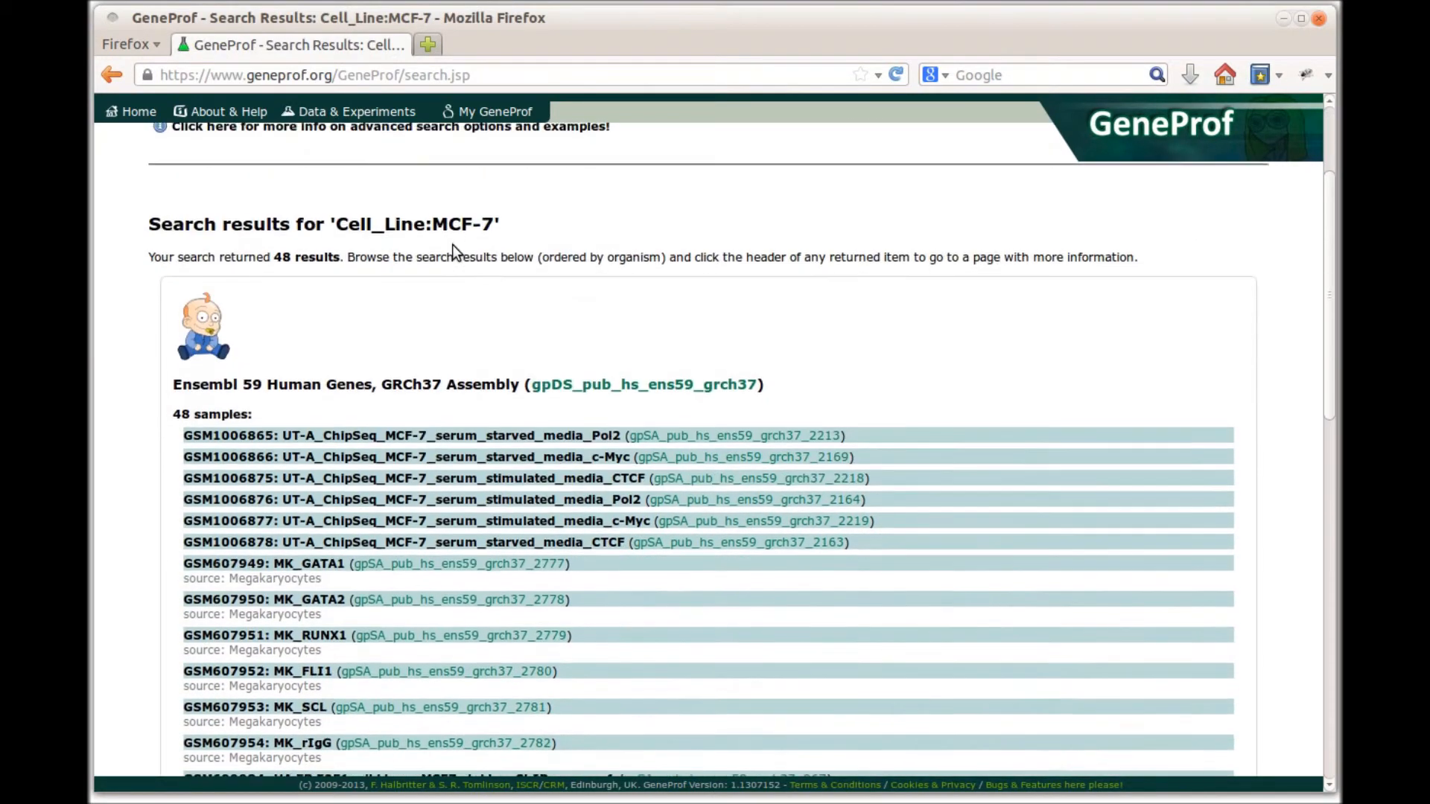
scroll(447, 251, down, 8)
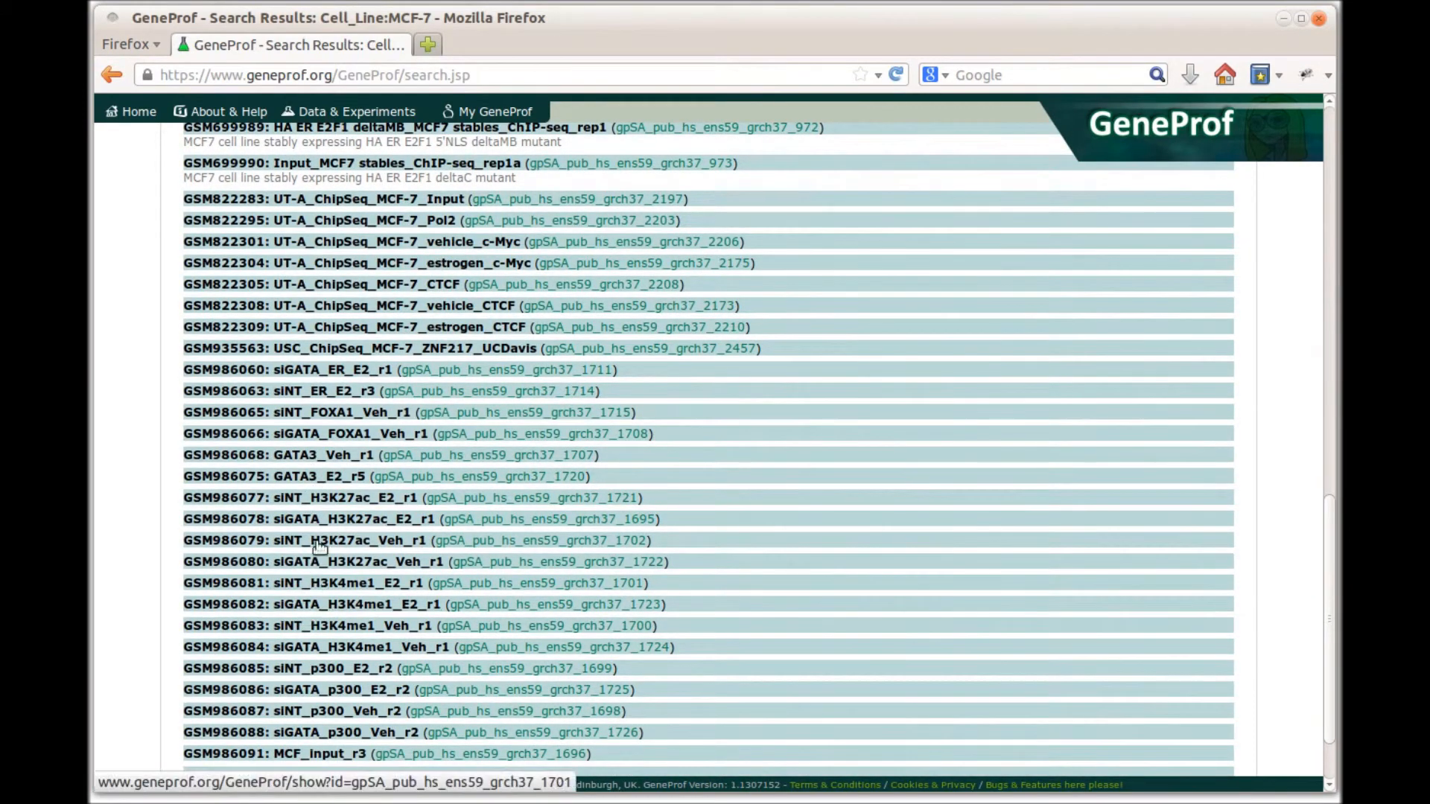
scroll(328, 406, up, 7)
scroll(327, 402, up, 12)
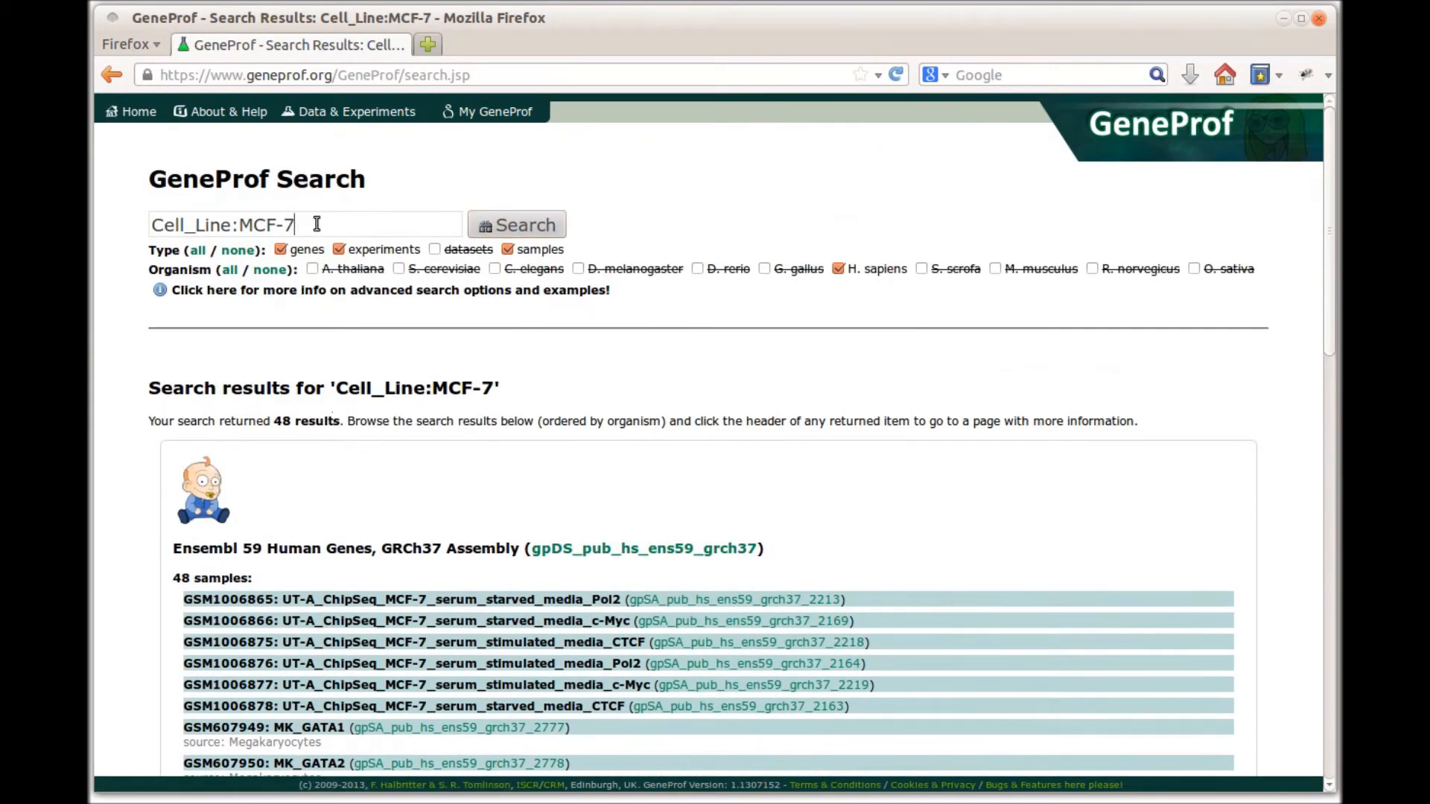
Step: Clear the Cell_Line:MCF-7 query from the GeneProf search field
triple_click(321, 224)
key(BackSpace)
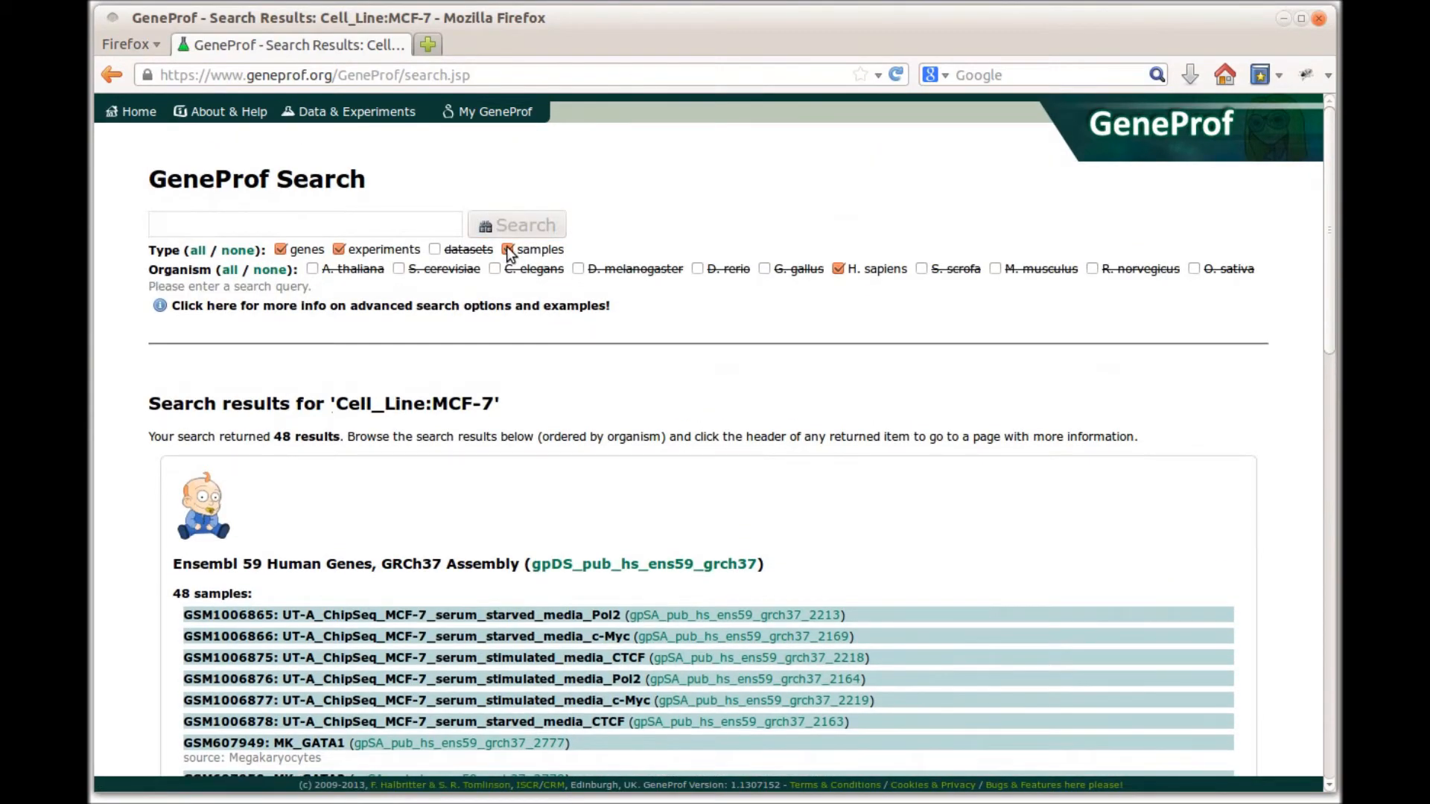